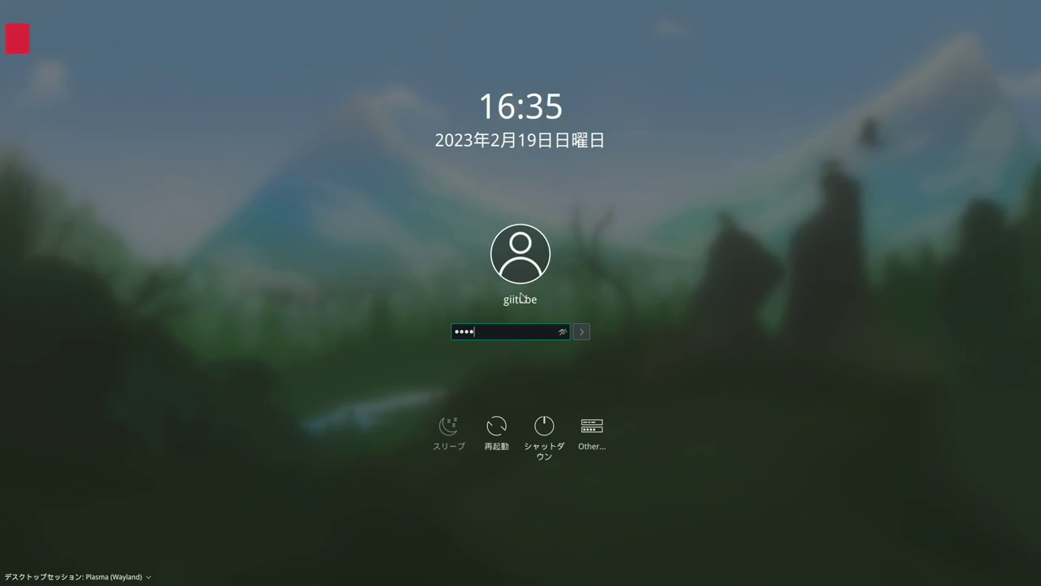
Log in with the account password and open the login screen (SDDM) page of System Settings
key(Return)
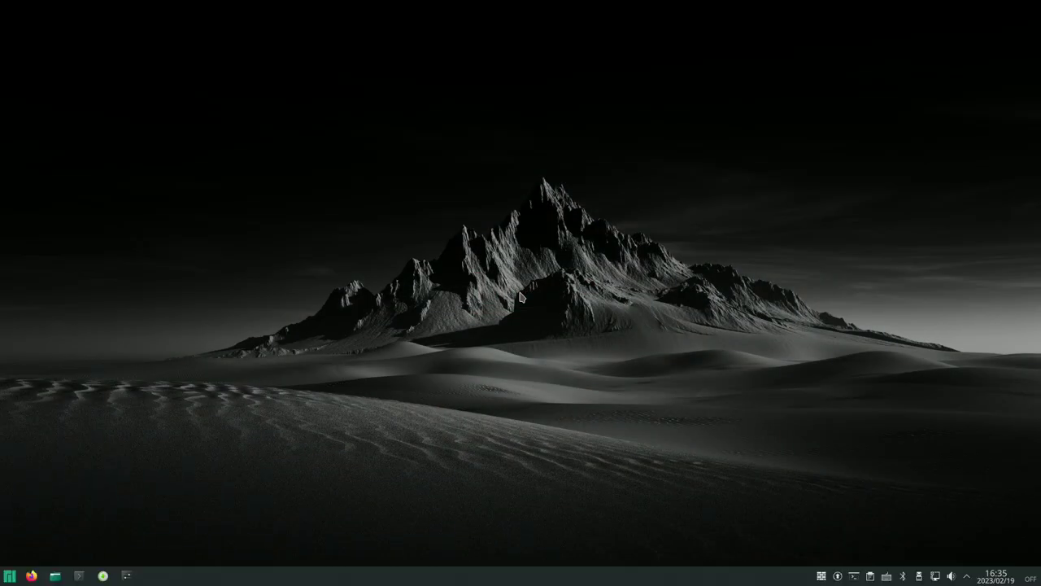
click(127, 575)
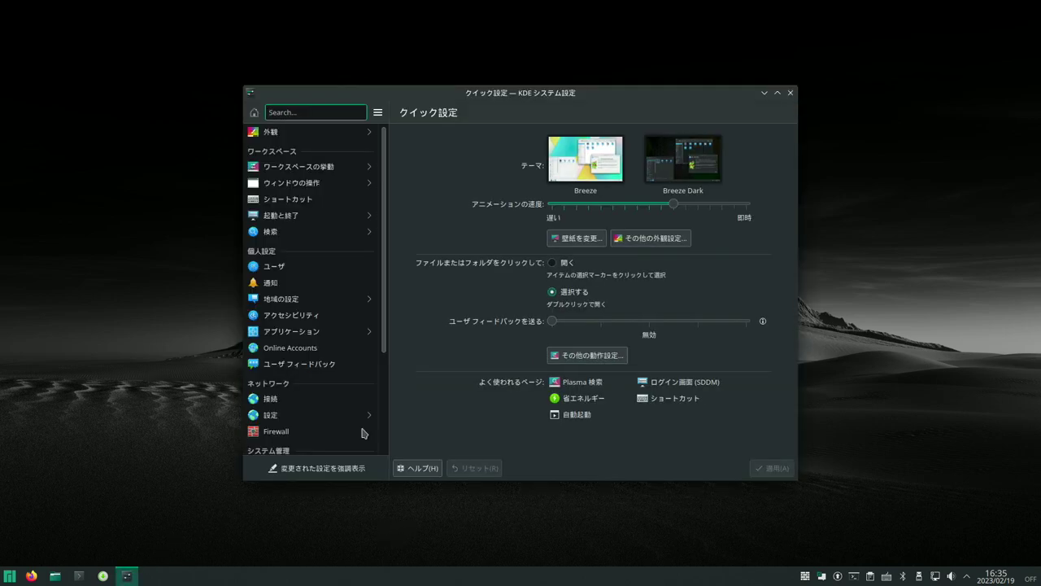
click(316, 221)
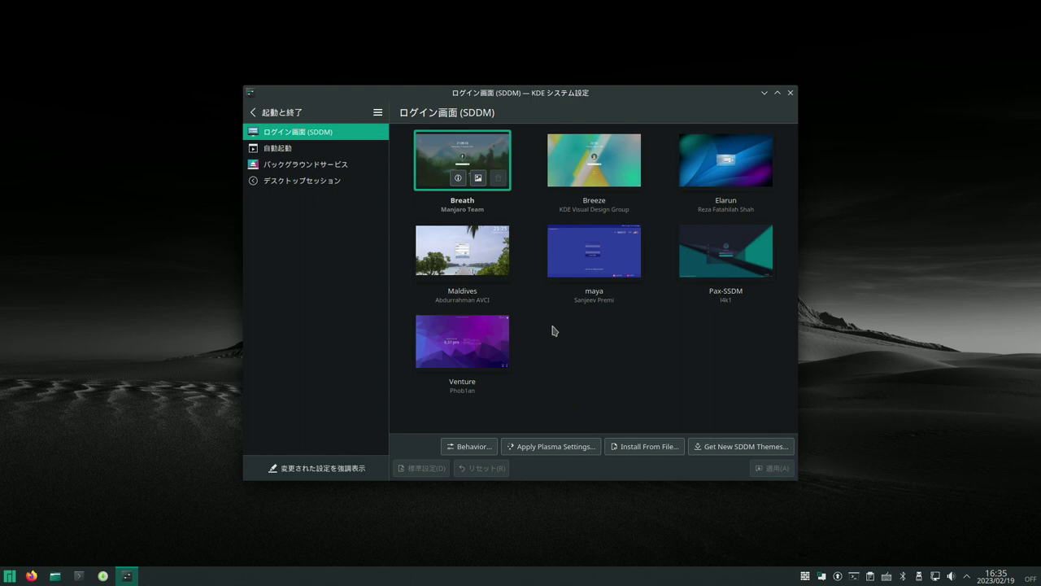
Browse the downloadable SDDM login screen themes
click(732, 447)
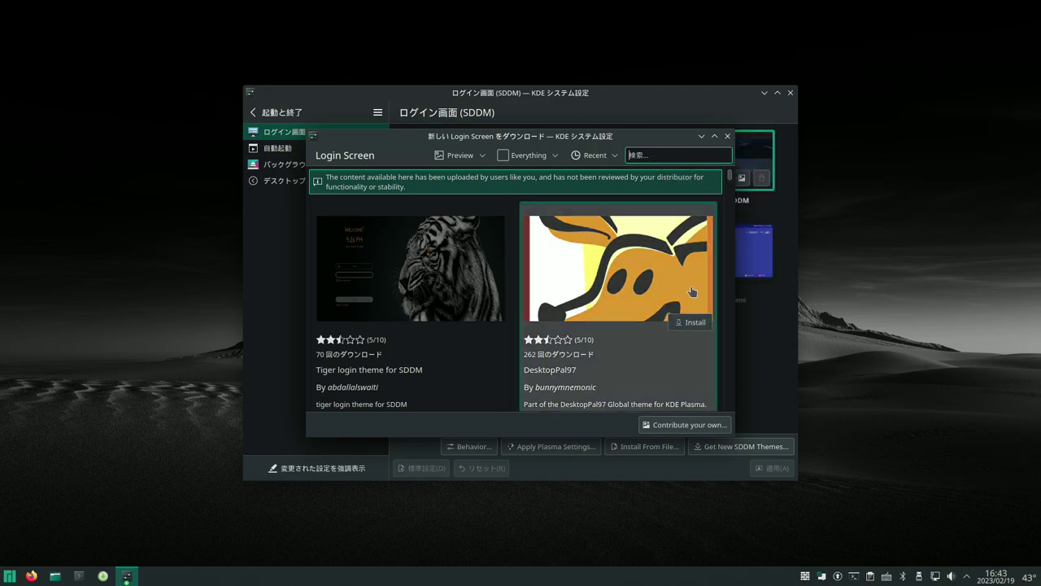
scroll(691, 285, down, 10)
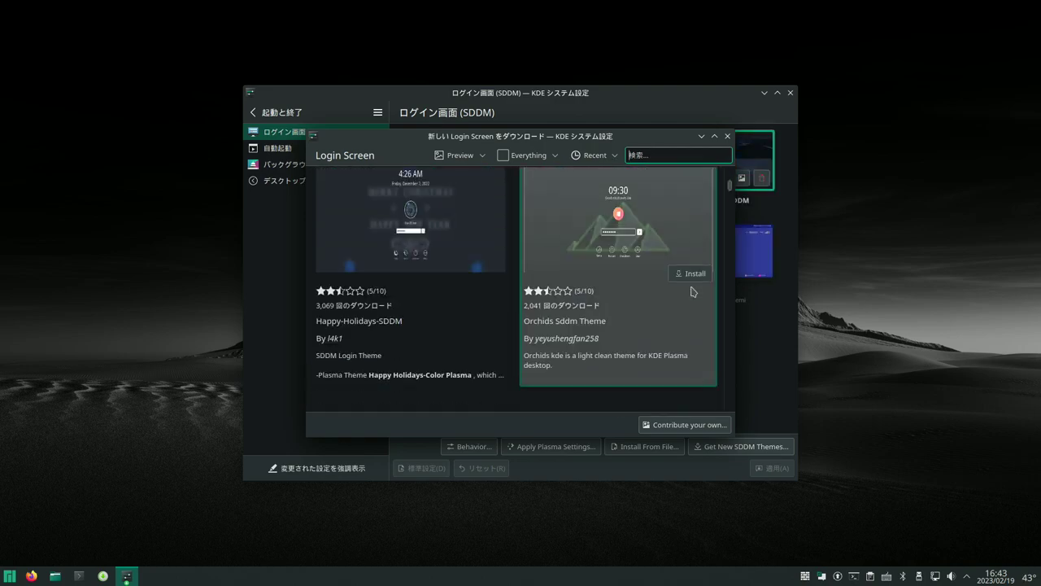
scroll(692, 292, down, 10)
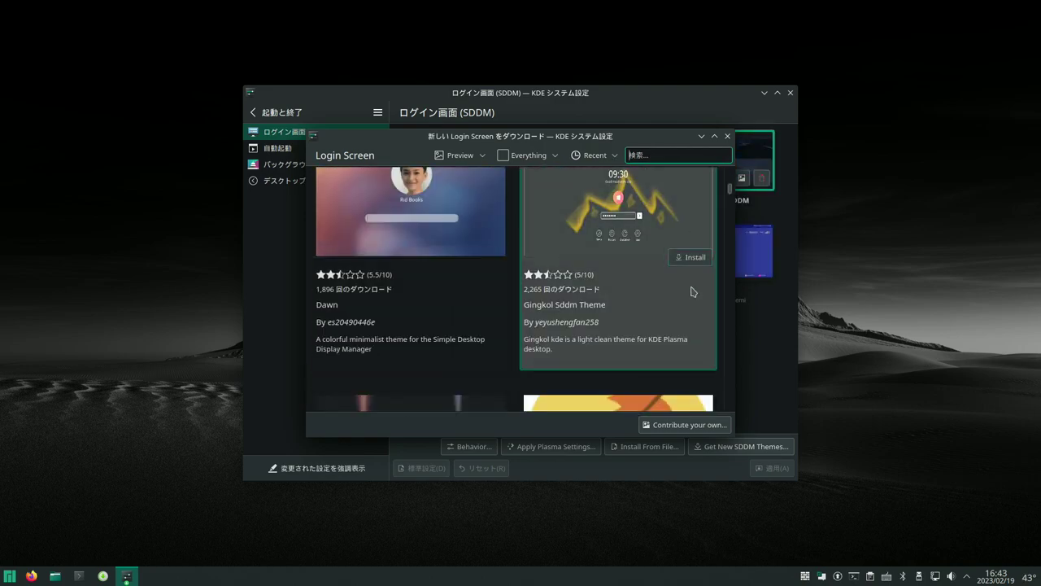
scroll(690, 293, down, 10)
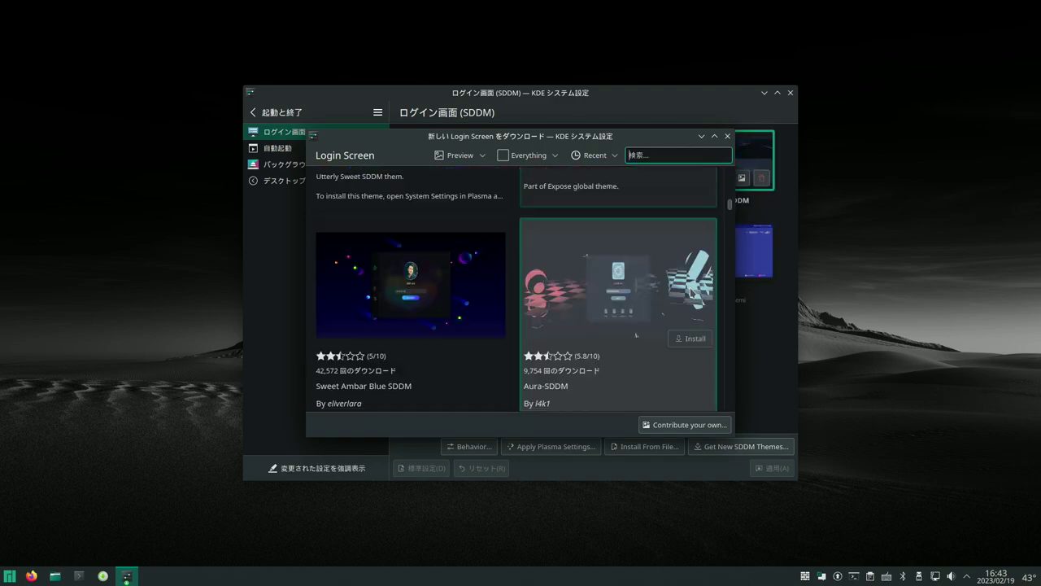
scroll(690, 293, down, 10)
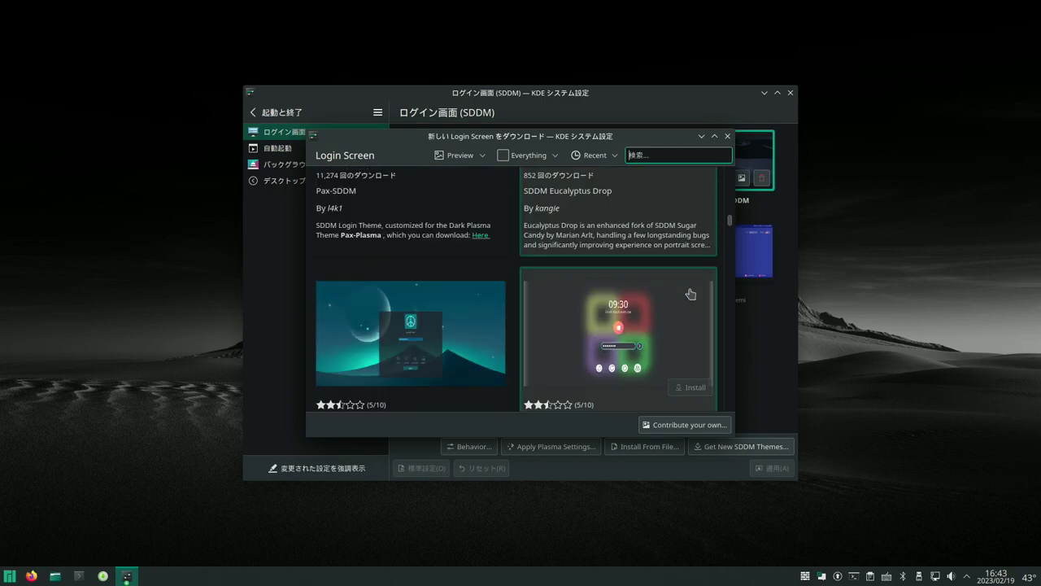
scroll(691, 295, down, 10)
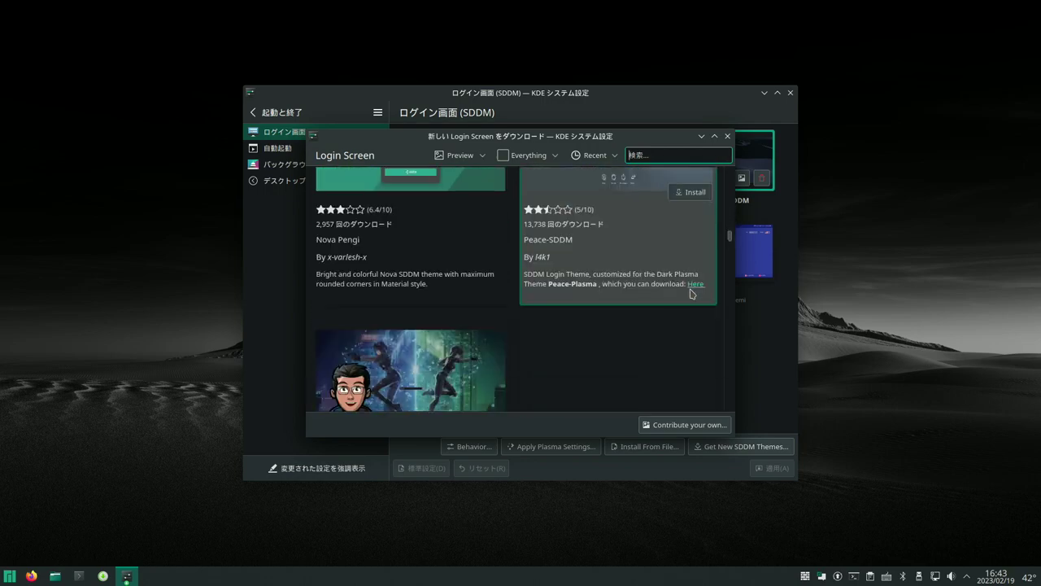
scroll(690, 296, down, 10)
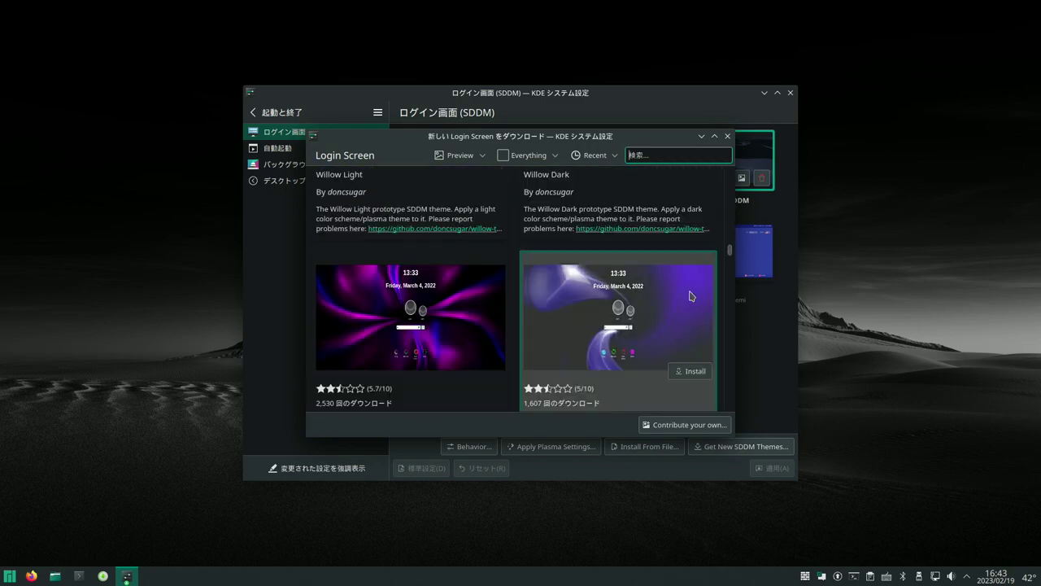
scroll(691, 297, down, 10)
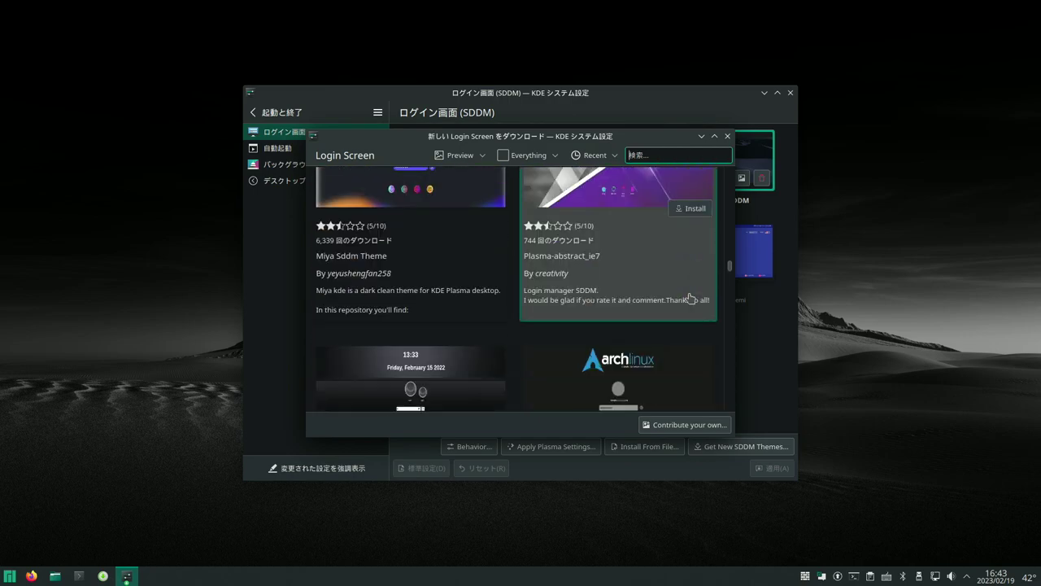
scroll(690, 298, down, 10)
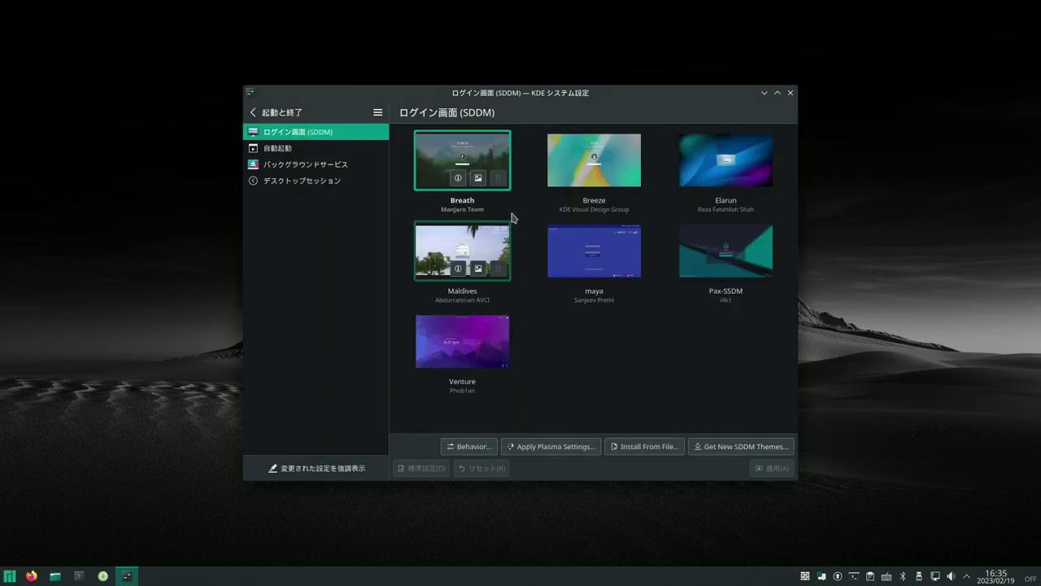
Search the downloadable SDDM themes for "desert", install Desert-SDDM and close the download dialog
click(732, 447)
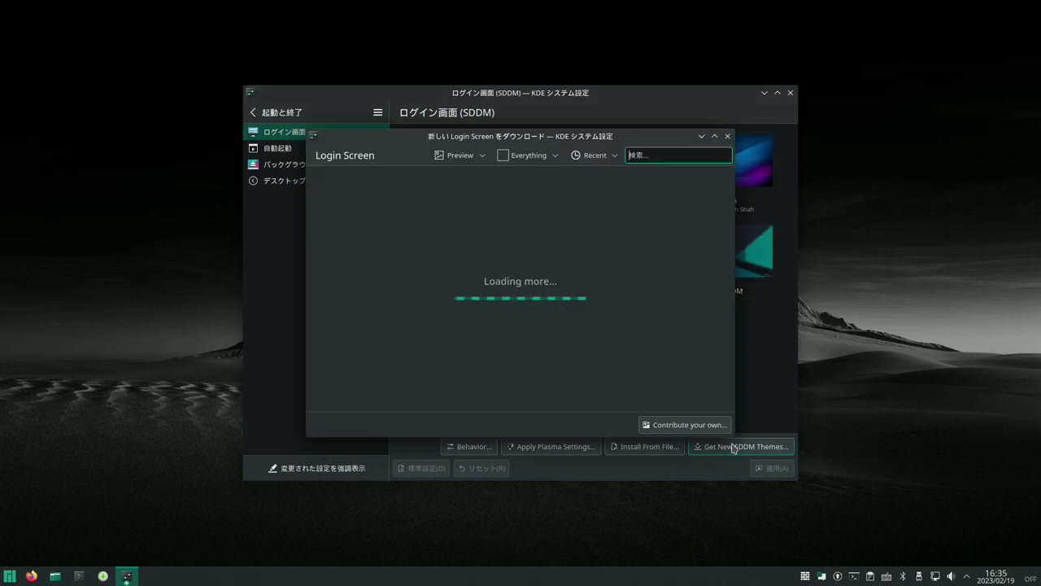
text(des)
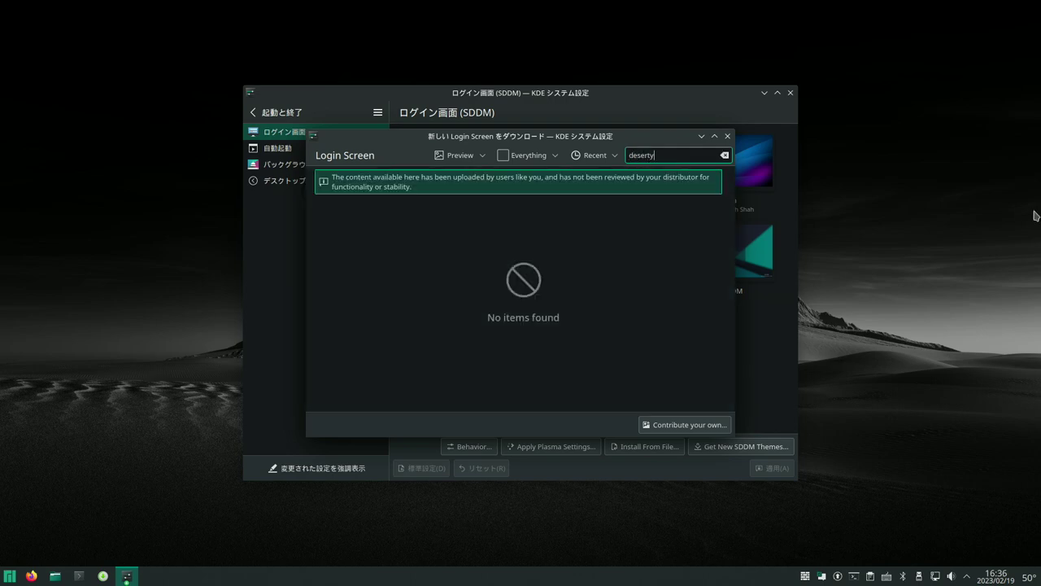
text(ert)
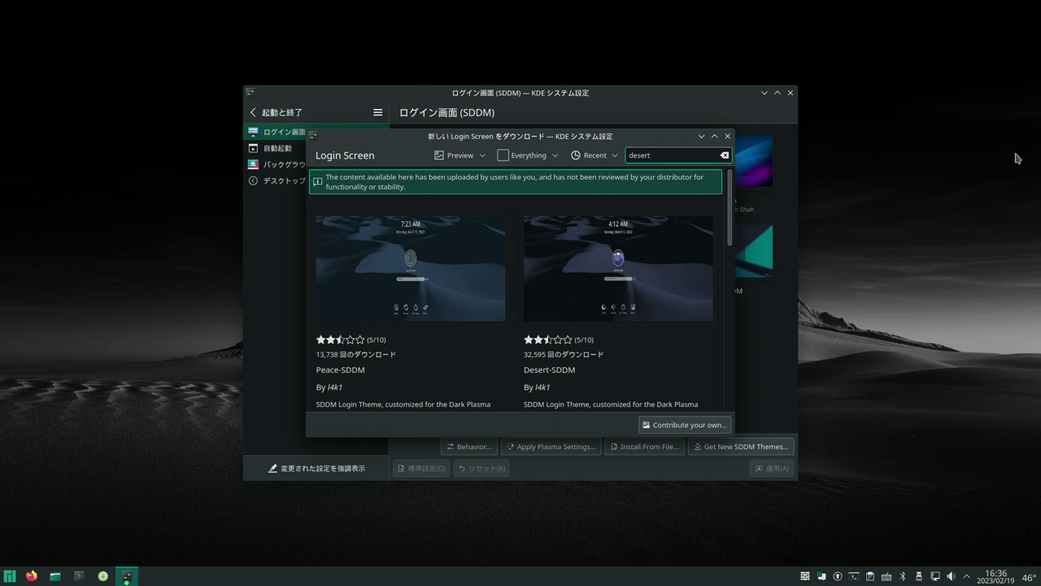
click(692, 322)
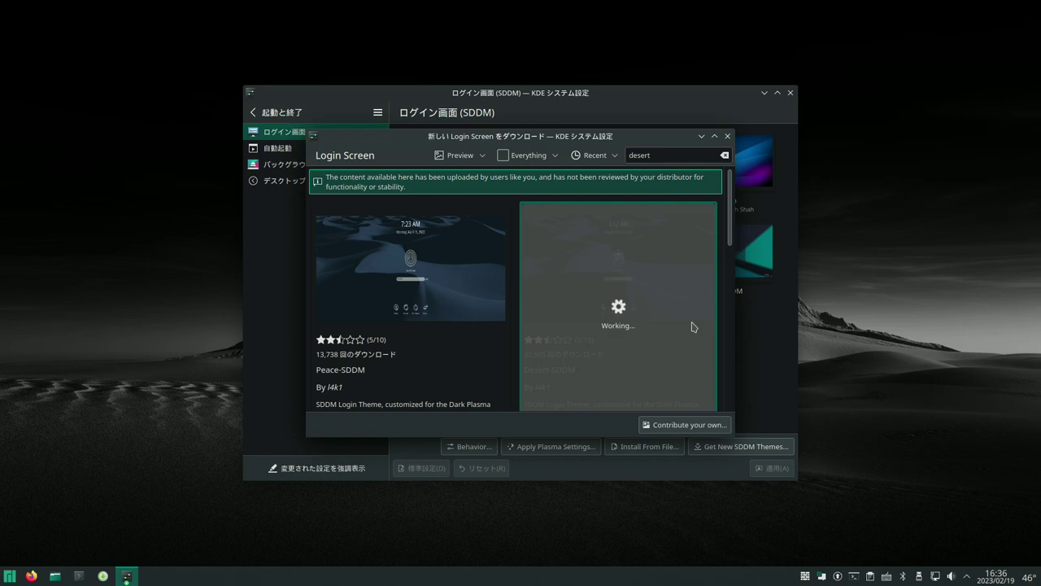
key(Return)
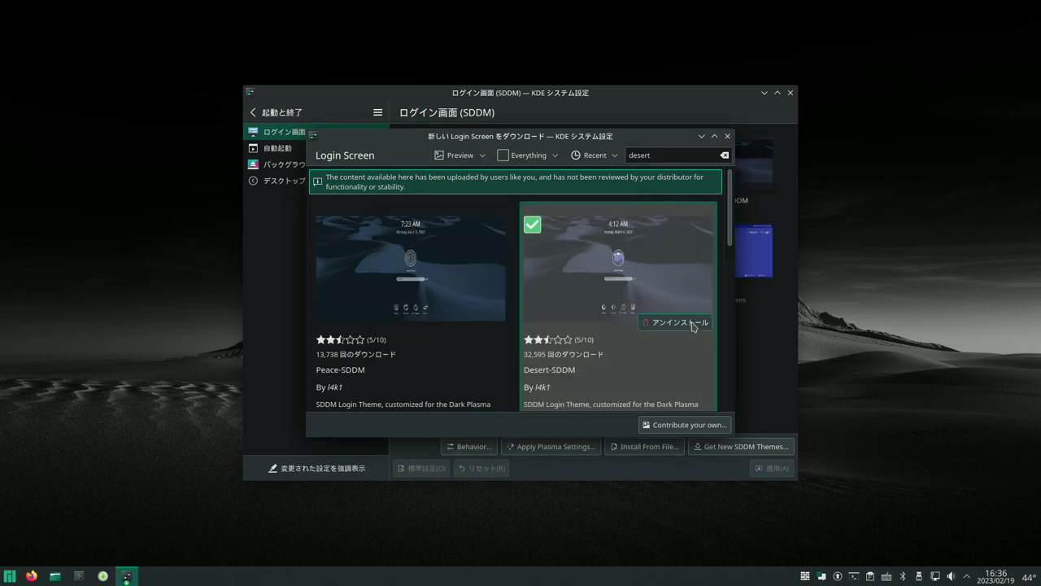
click(727, 136)
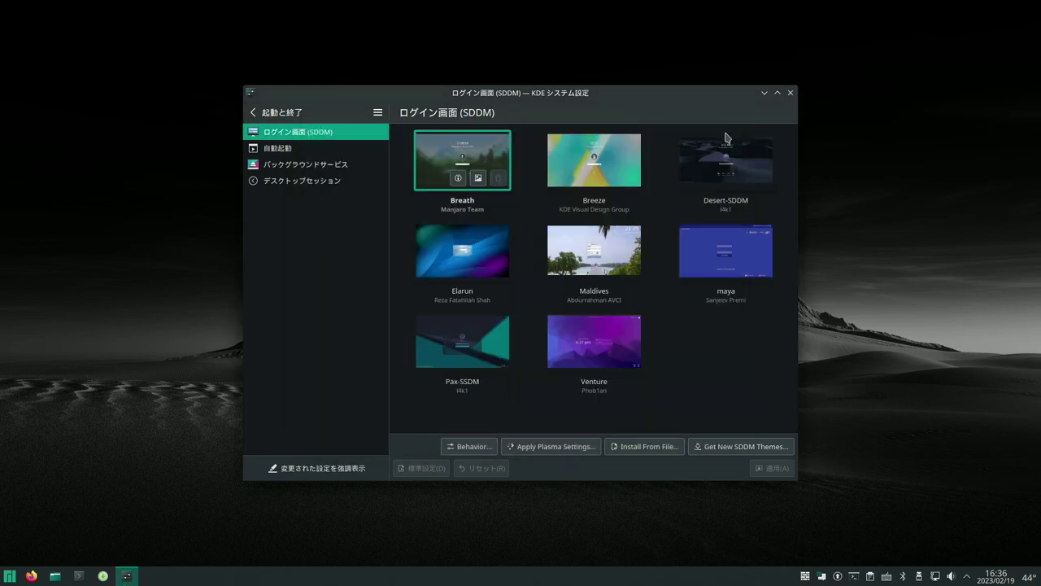
Apply Desert-SDDM as the login screen theme, authenticating with the account password
click(724, 156)
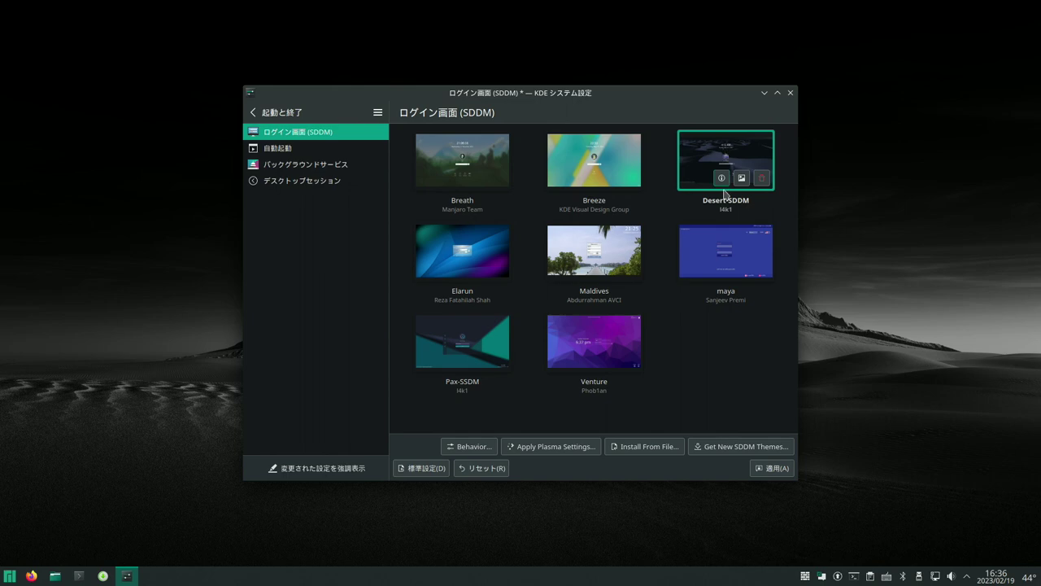
click(774, 468)
text(****)
click(569, 347)
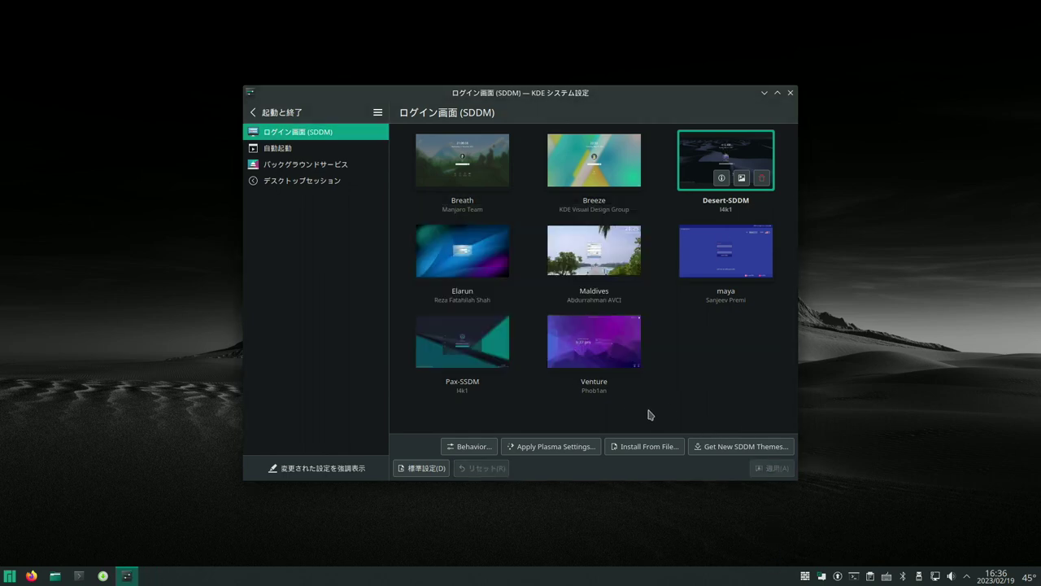
Log out of the session and log back in with the account password at the new login screen
click(10, 575)
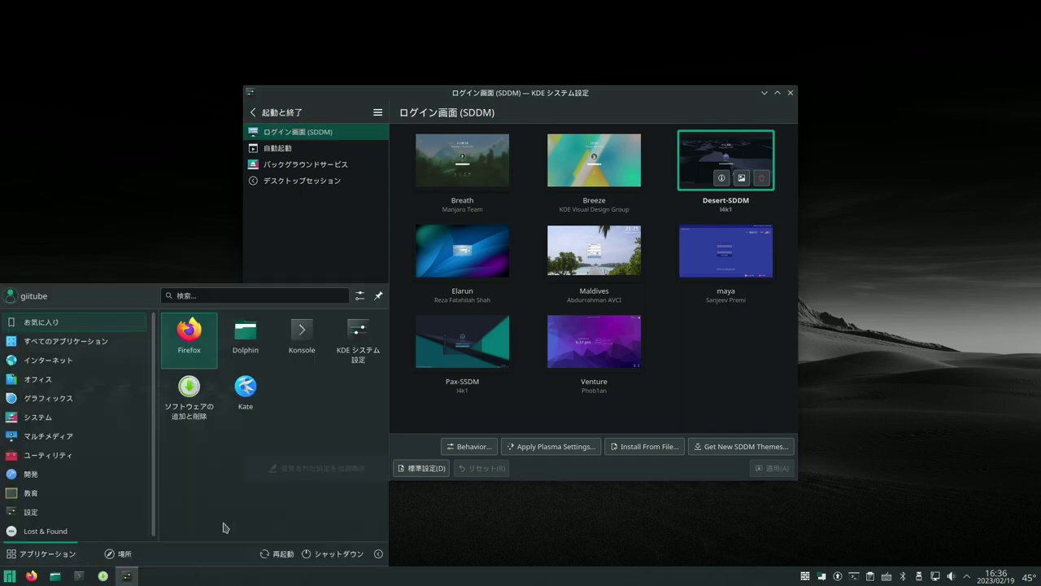
click(378, 553)
click(371, 524)
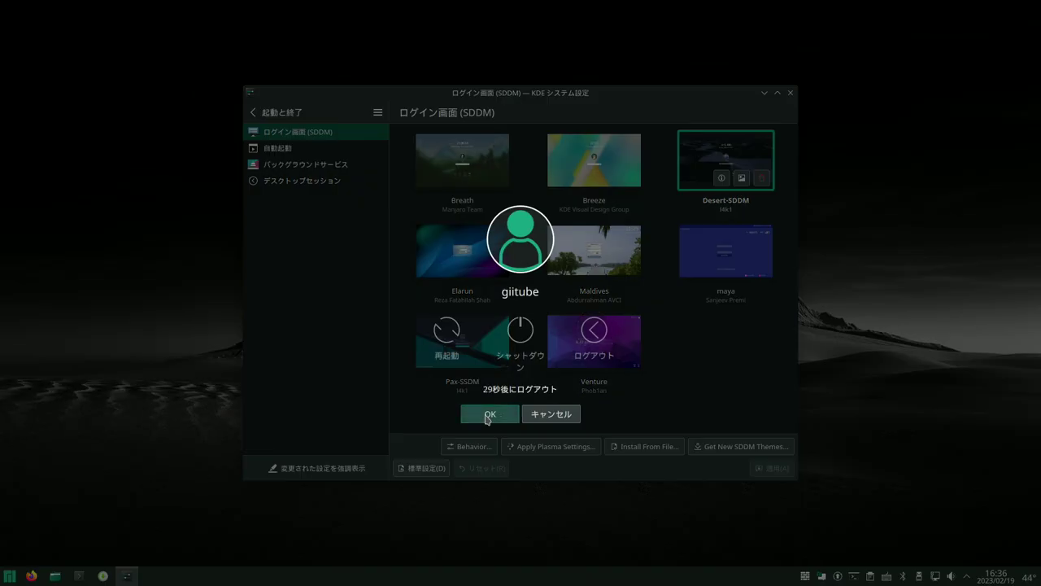
click(486, 415)
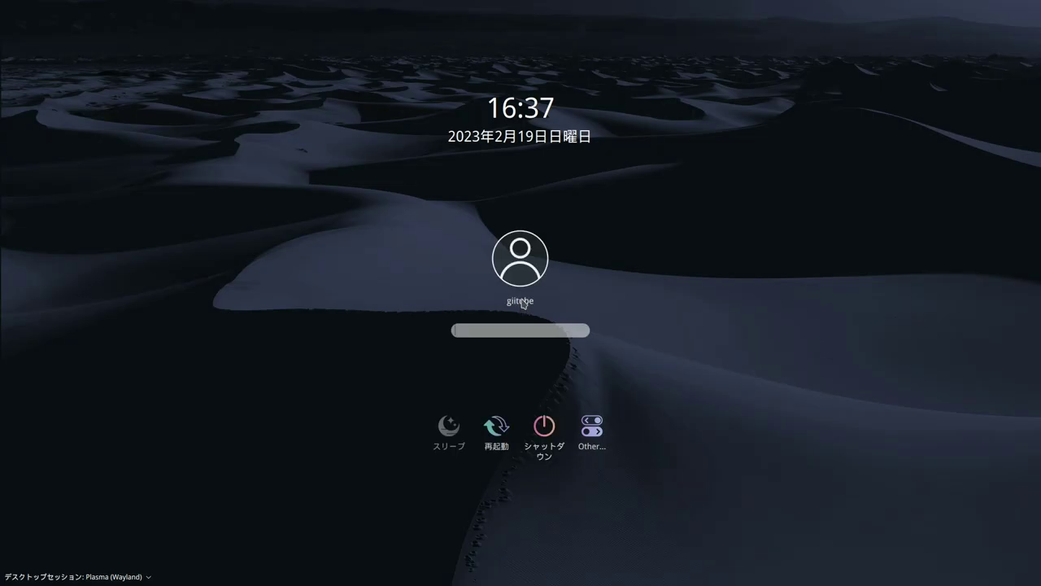
text(**)
key(Return)
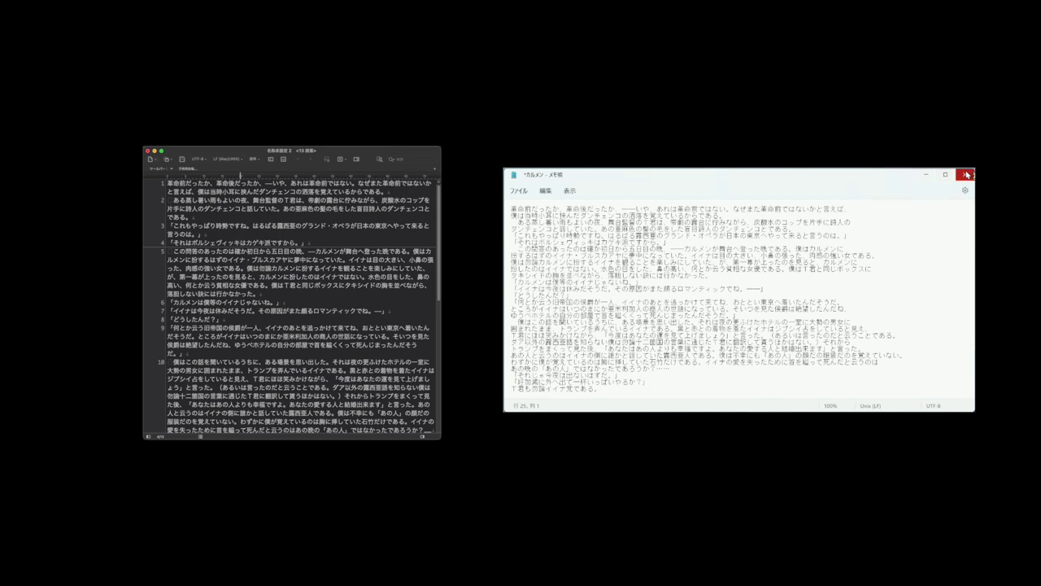
Open the title bar button layout in the window decoration settings of System Settings
mouse_move(944, 176)
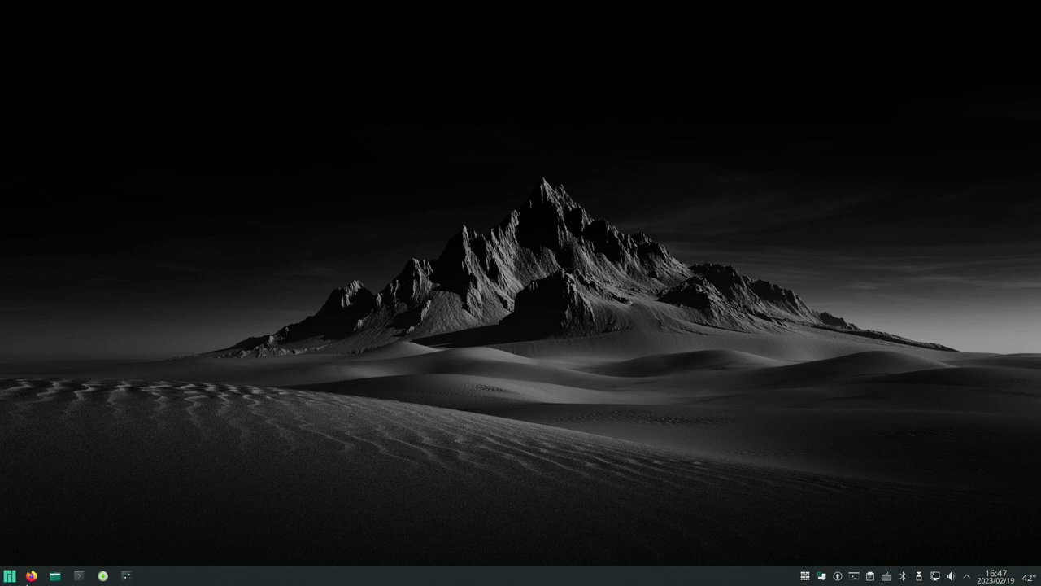
click(129, 575)
mouse_move(128, 575)
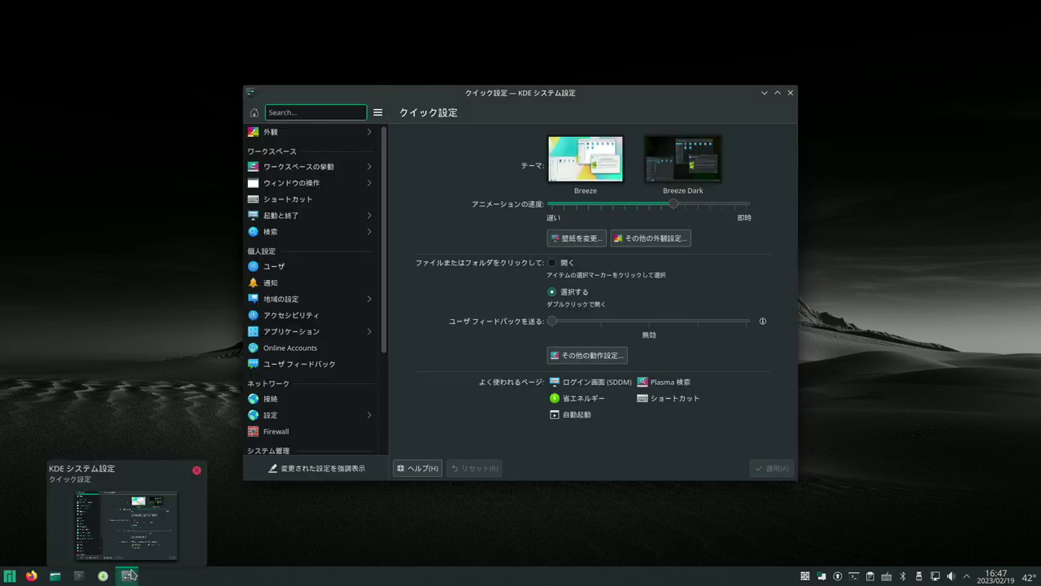
click(372, 133)
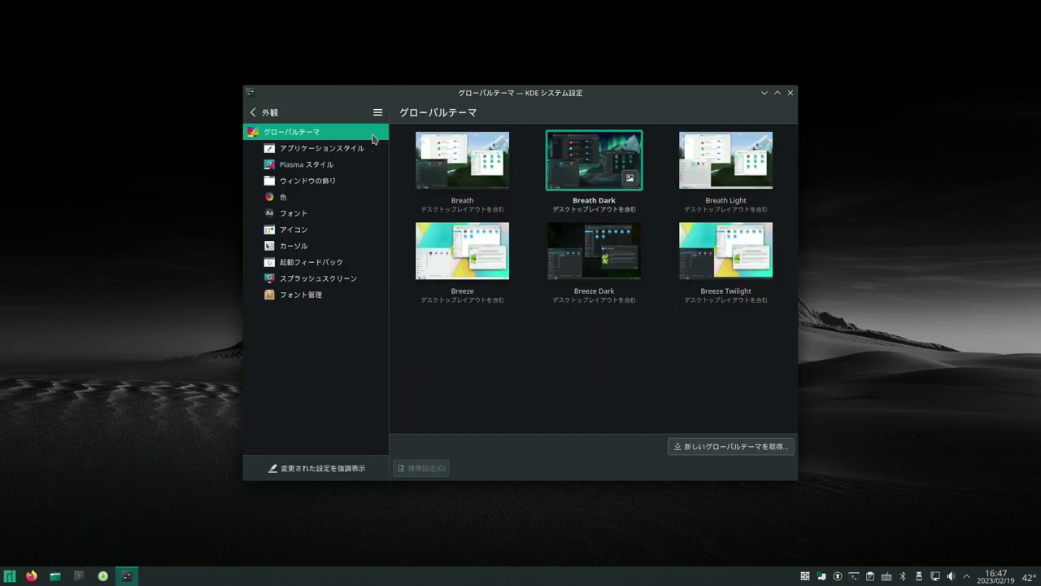
click(333, 181)
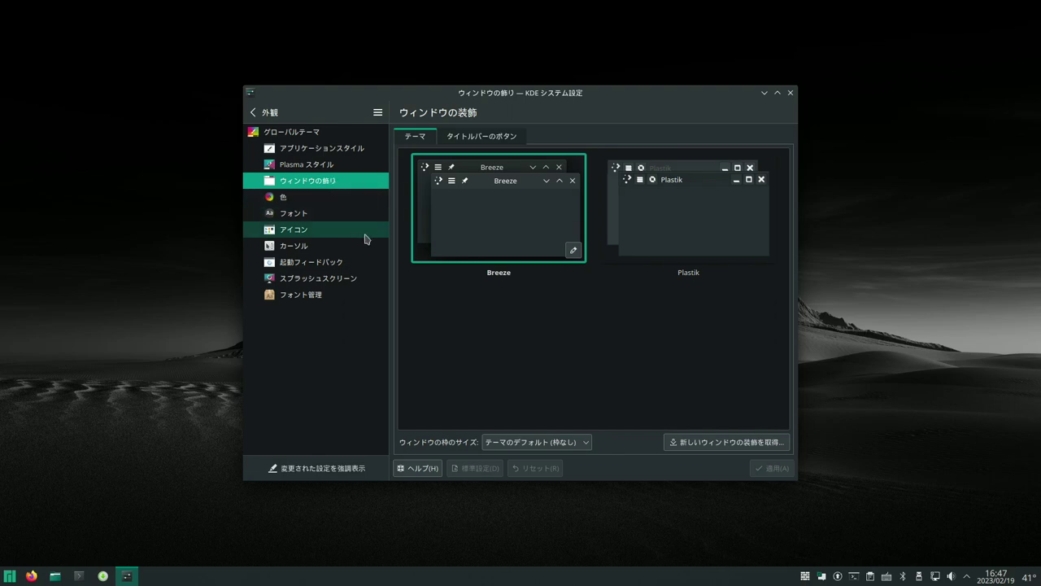
click(493, 138)
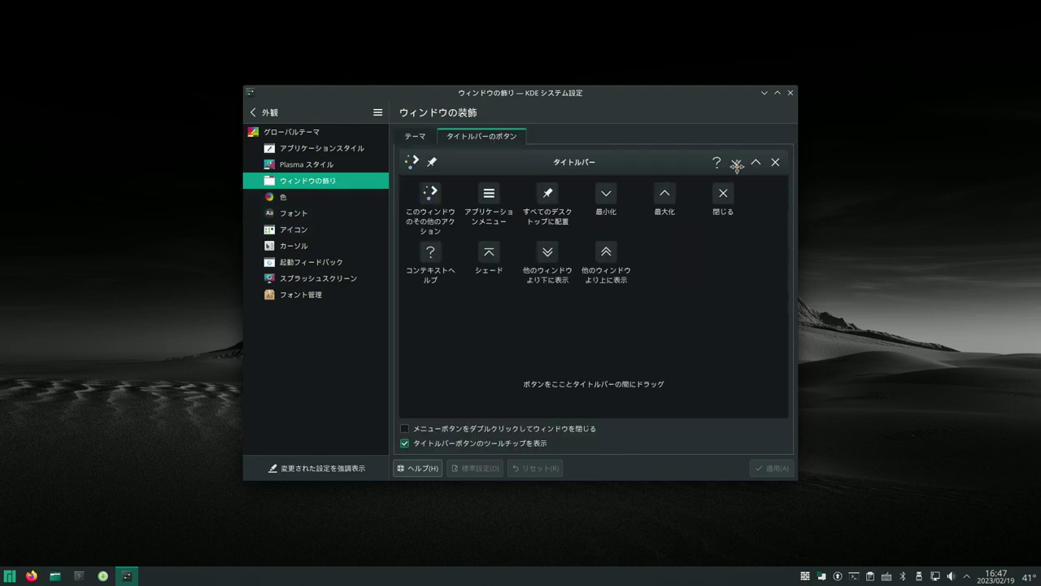
Move the close, maximize and minimize buttons to the title bar's left side, between the window actions and pin buttons, and apply
drag(736, 161, 433, 163)
drag(757, 162, 431, 163)
drag(771, 162, 438, 163)
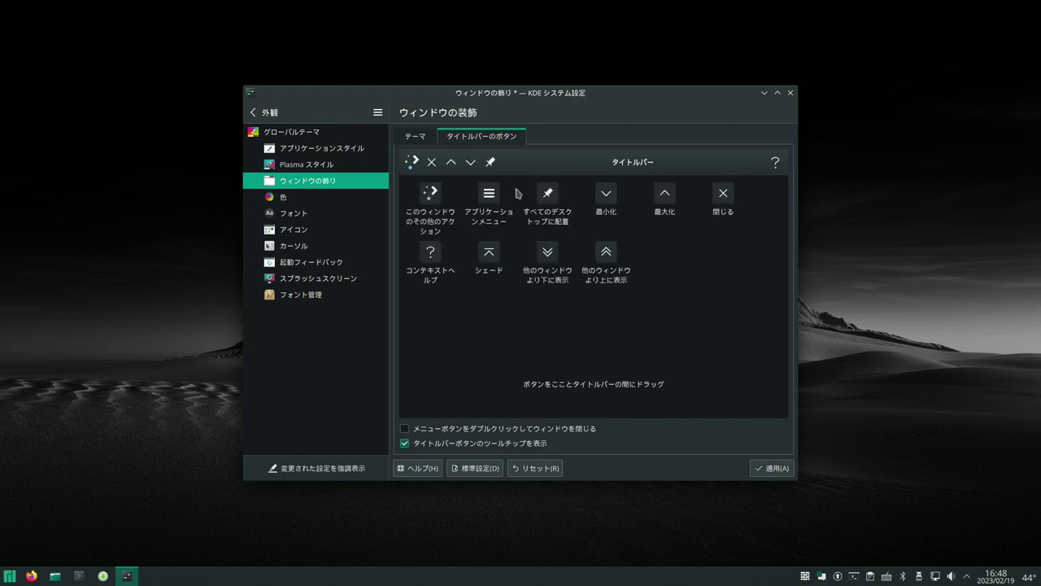
click(762, 469)
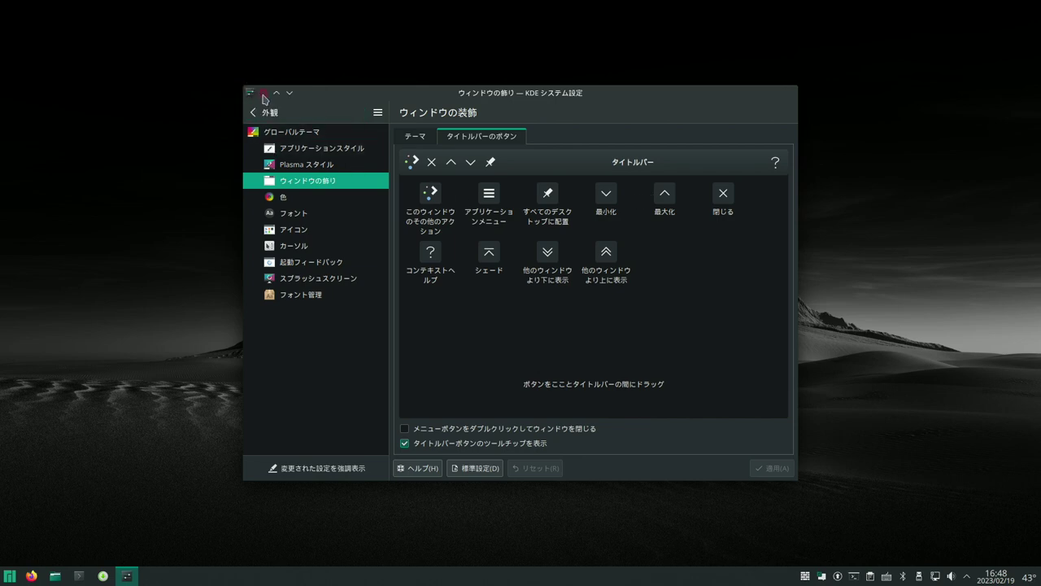
Restore the default title bar button layout and apply it
click(482, 467)
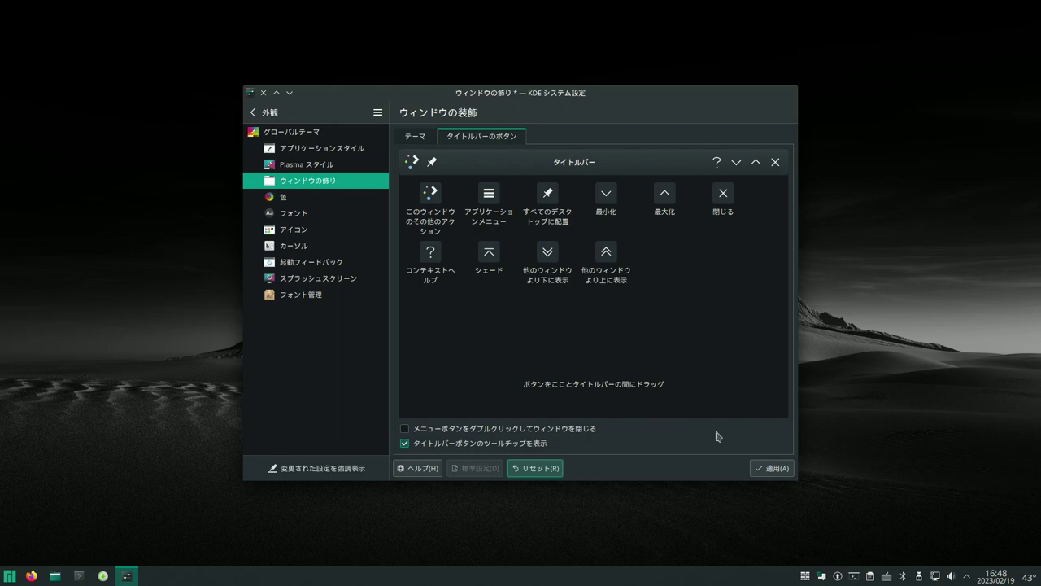
click(769, 469)
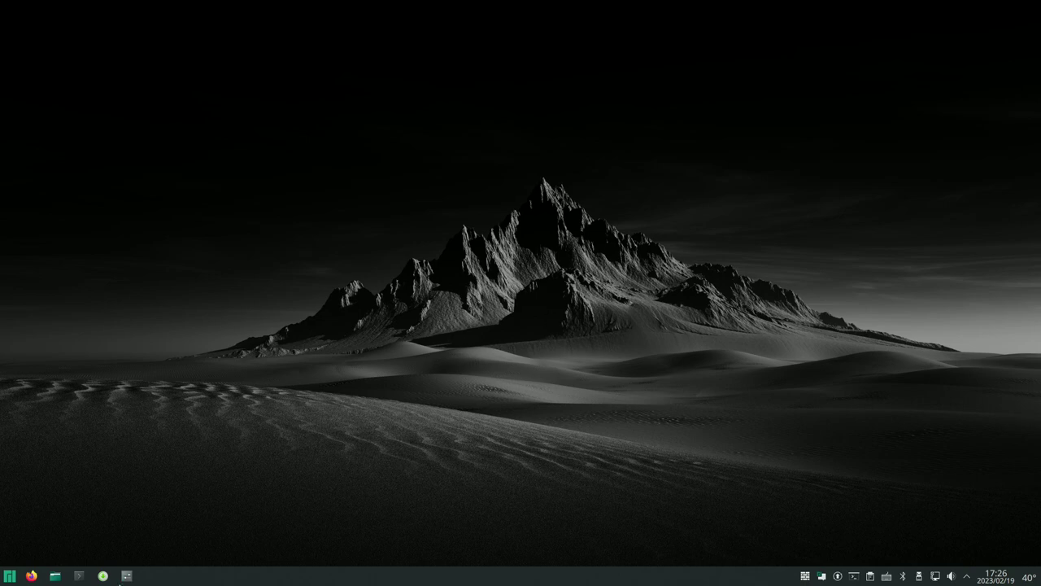
Open the Shortcuts page of System Settings
click(127, 575)
mouse_move(127, 576)
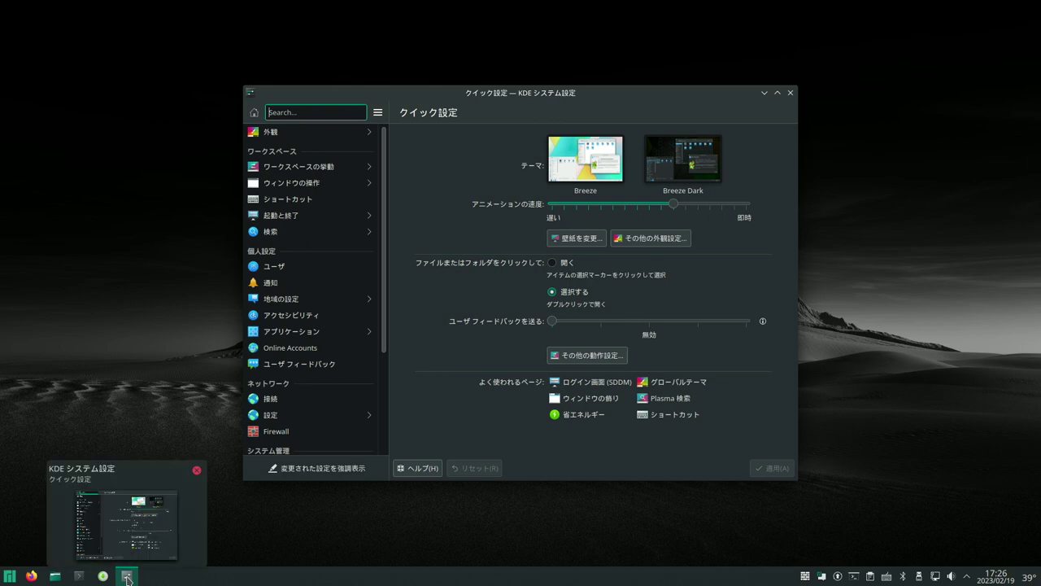
click(301, 204)
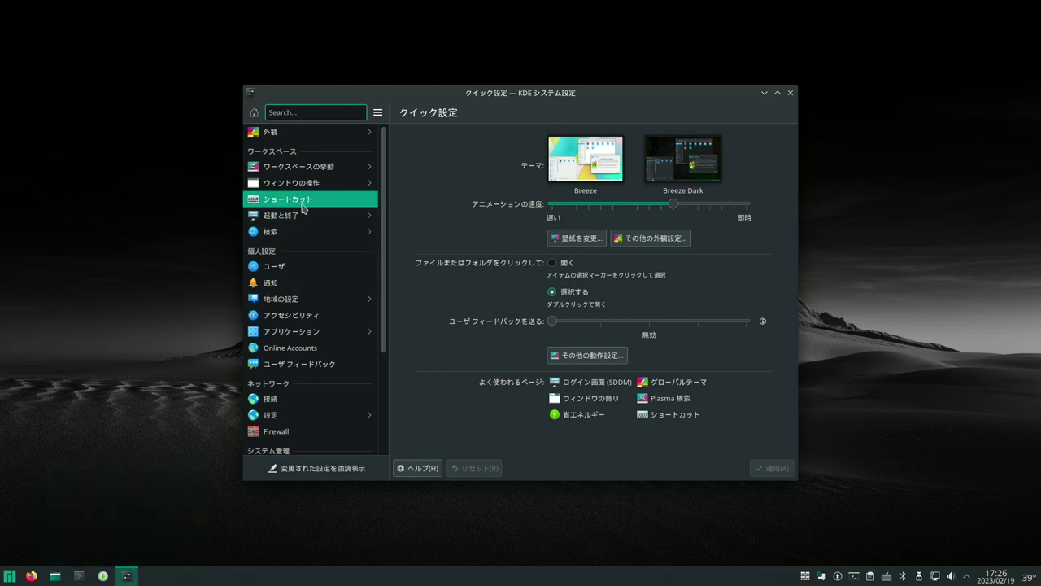
Add the custom shortcut Meta+F10 to the power-off action (電源を切る) under power management (電源管理), apply it and close System Settings
scroll(455, 419, down, 5)
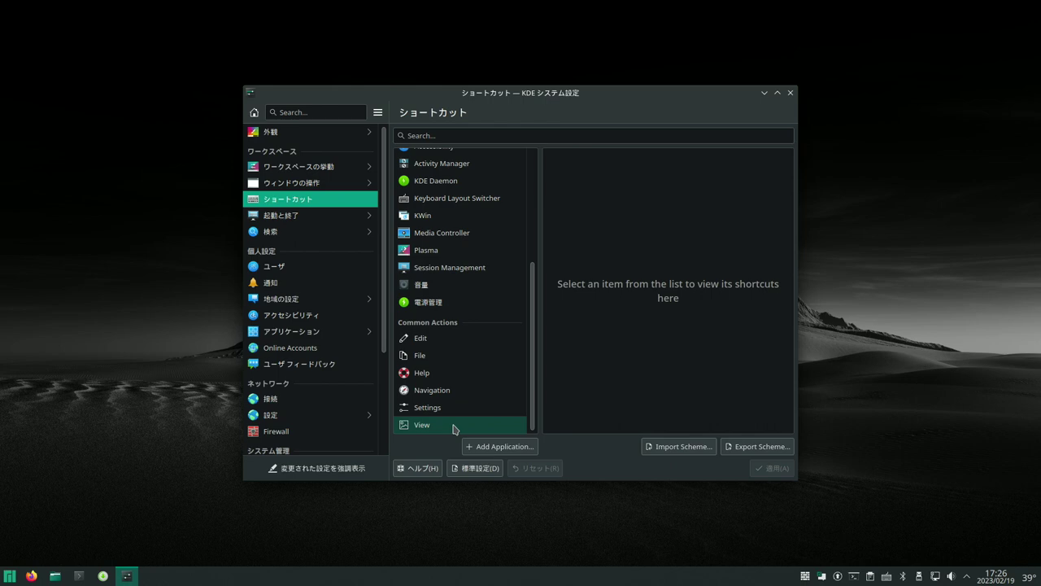
click(463, 303)
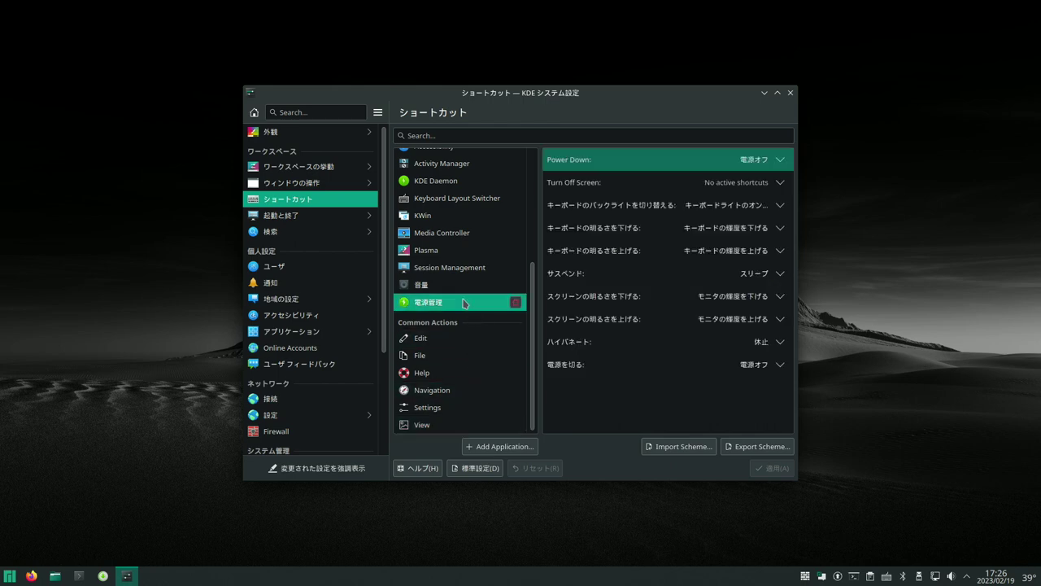
click(717, 366)
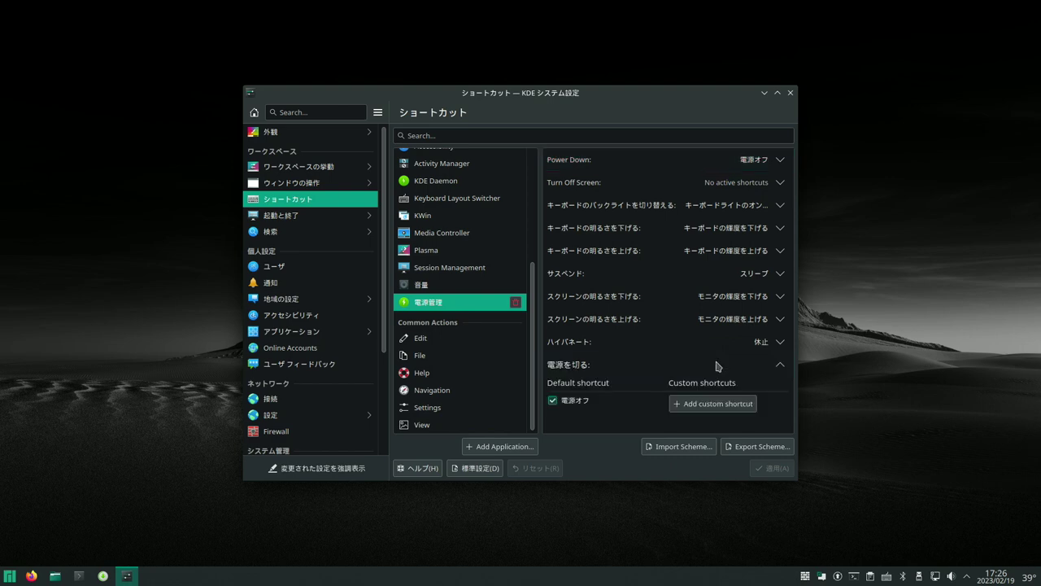
click(704, 407)
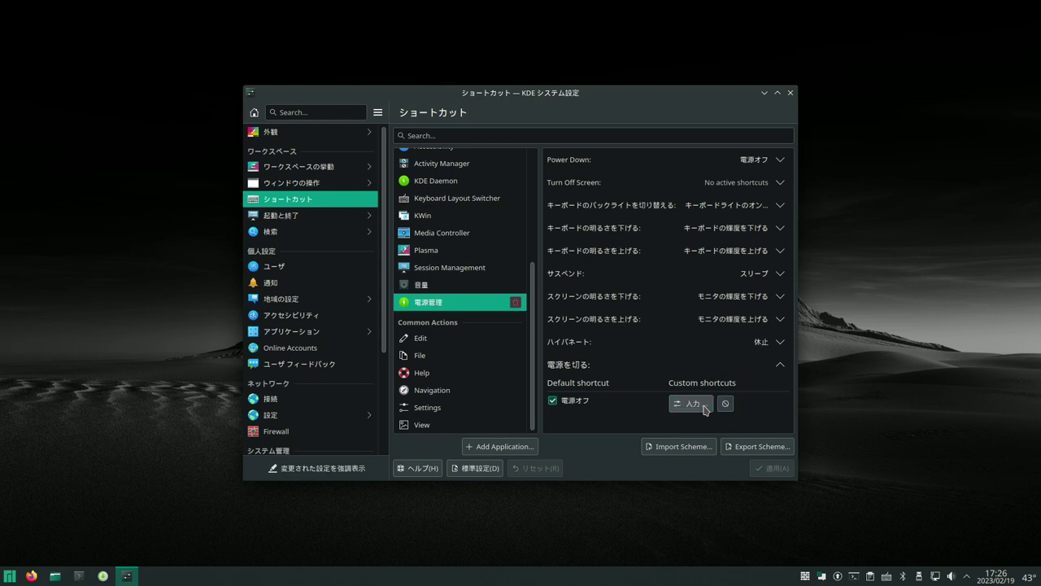
key(super+F10)
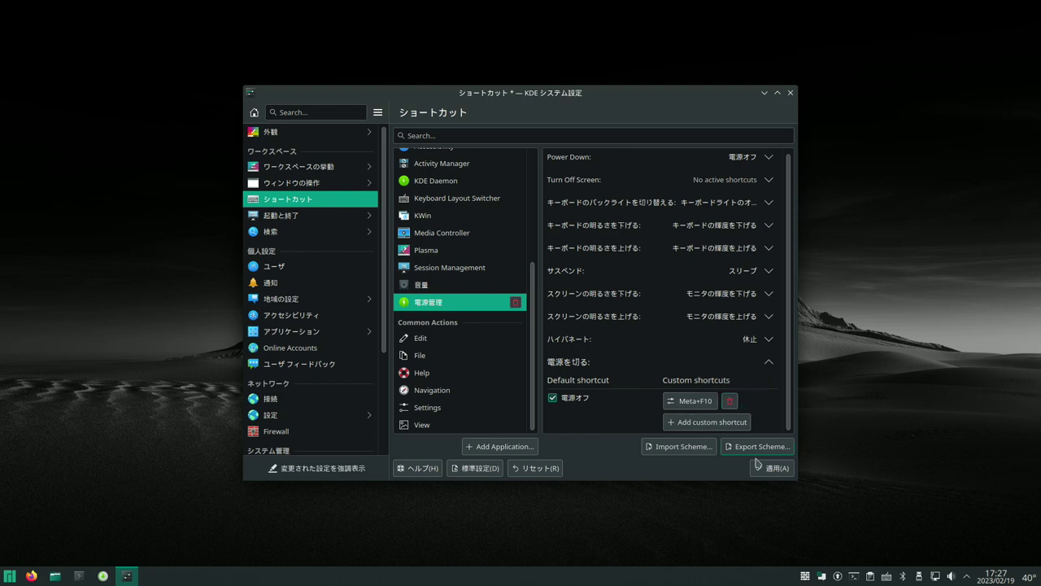
click(778, 474)
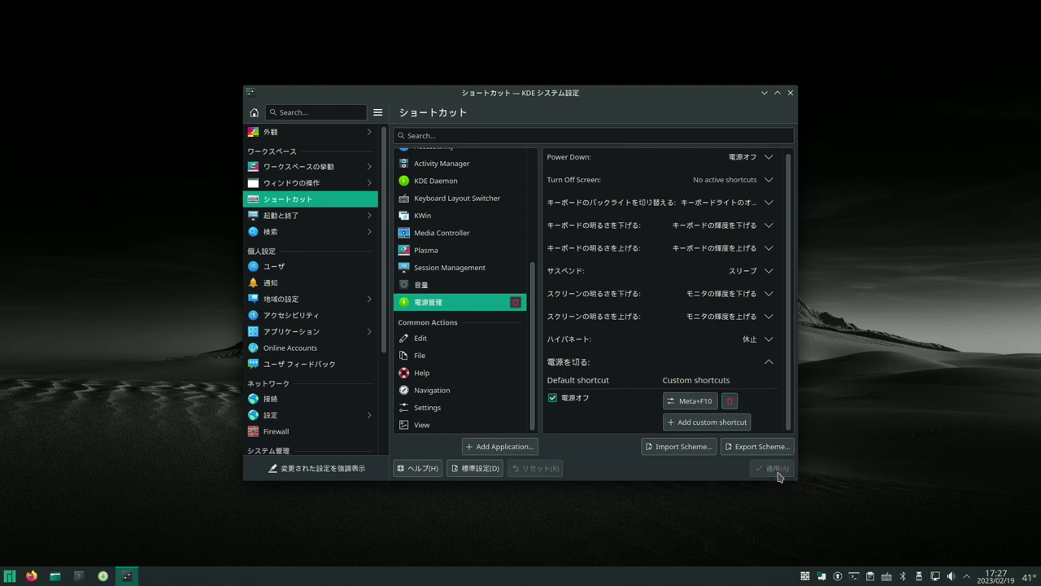
click(790, 93)
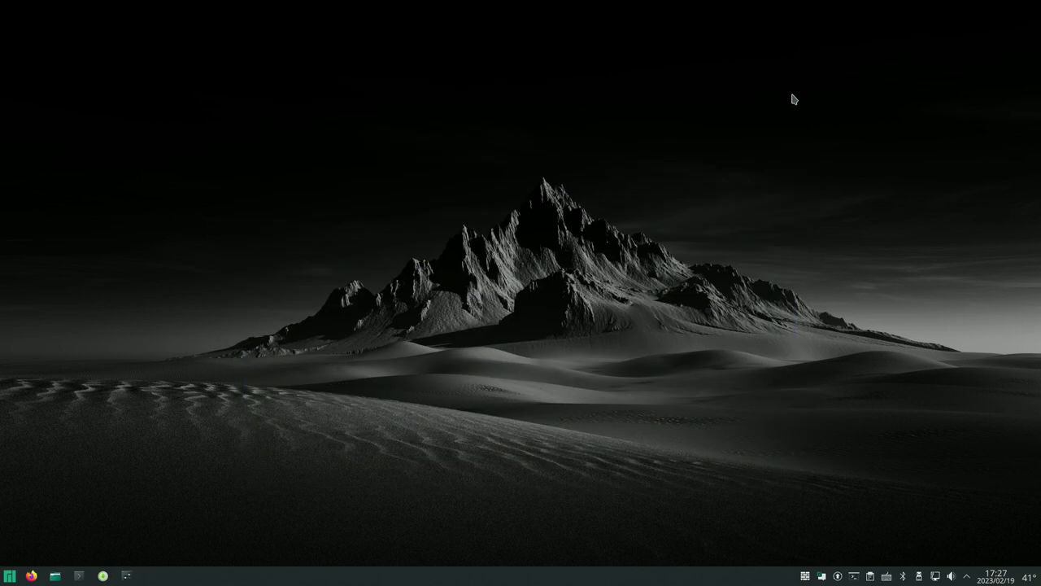
key(ctrl+alt+Delete)
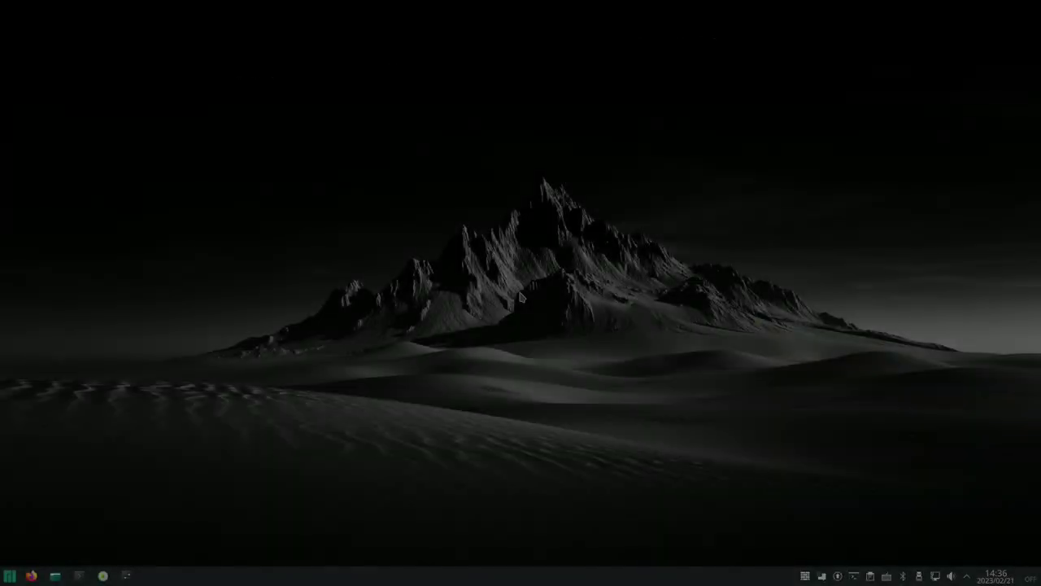
Check the fstrim.timer status in the drop-down terminal with sudo systemctl status fstrim.timer, entering the sudo password
key(F12)
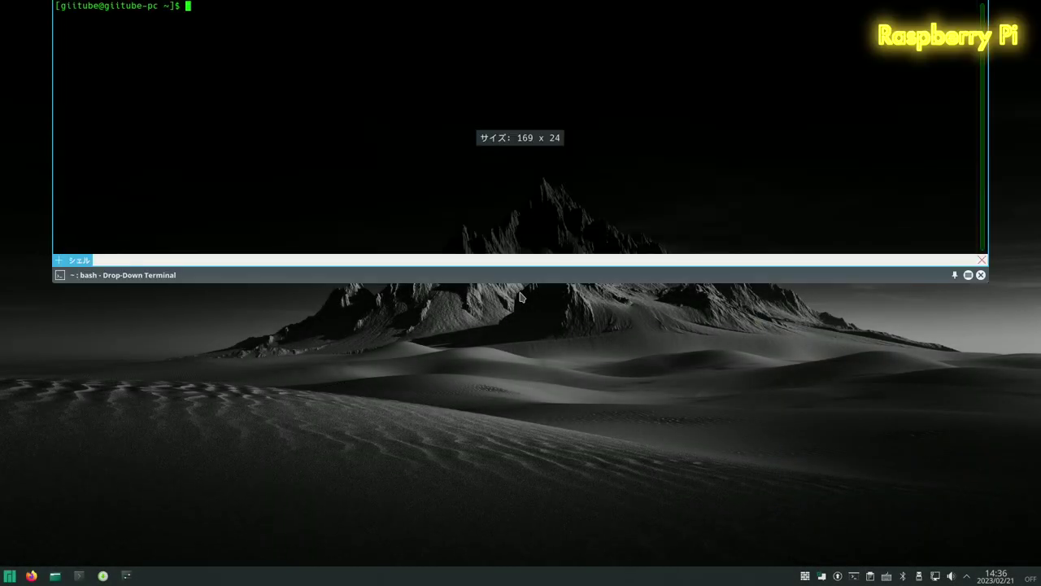
text(sudo systemctl status fstrim.timer)
key(Return)
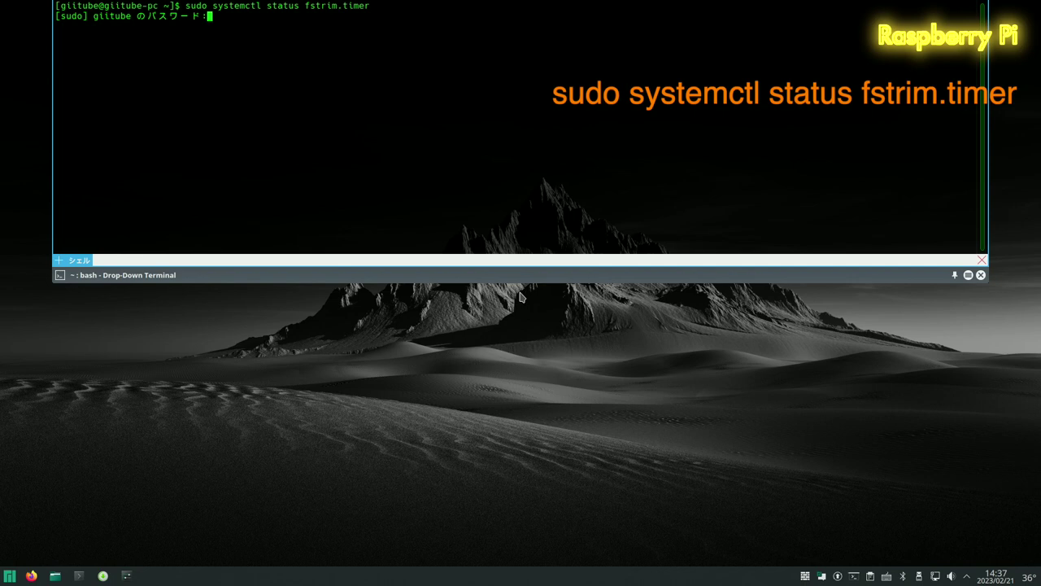
key(Return)
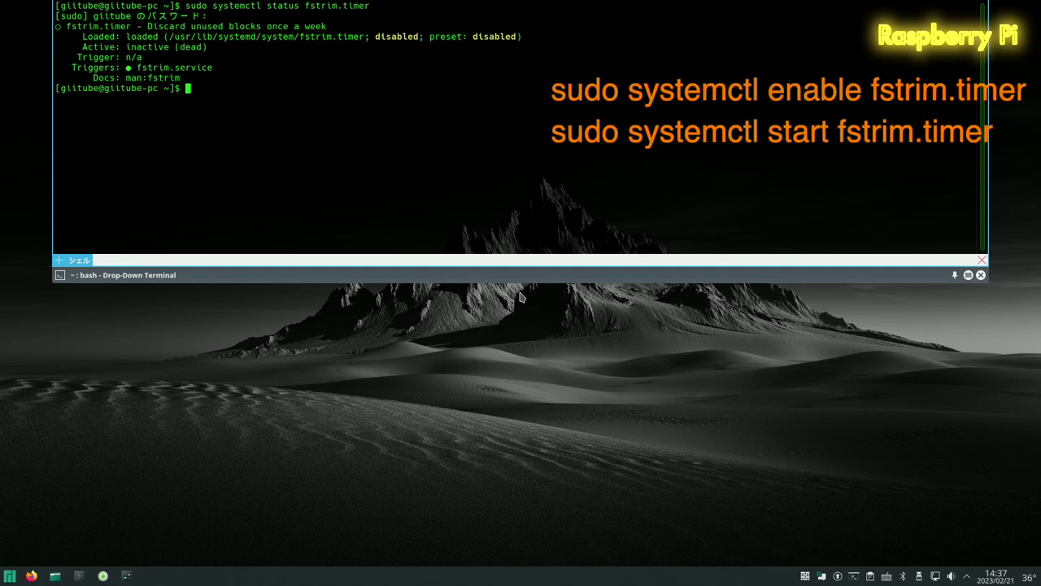
Enable and start the weekly TRIM timer with sudo systemctl enable fstrim.timer and sudo systemctl start fstrim.timer
text(sudo systemctl enable fstrim.timer)
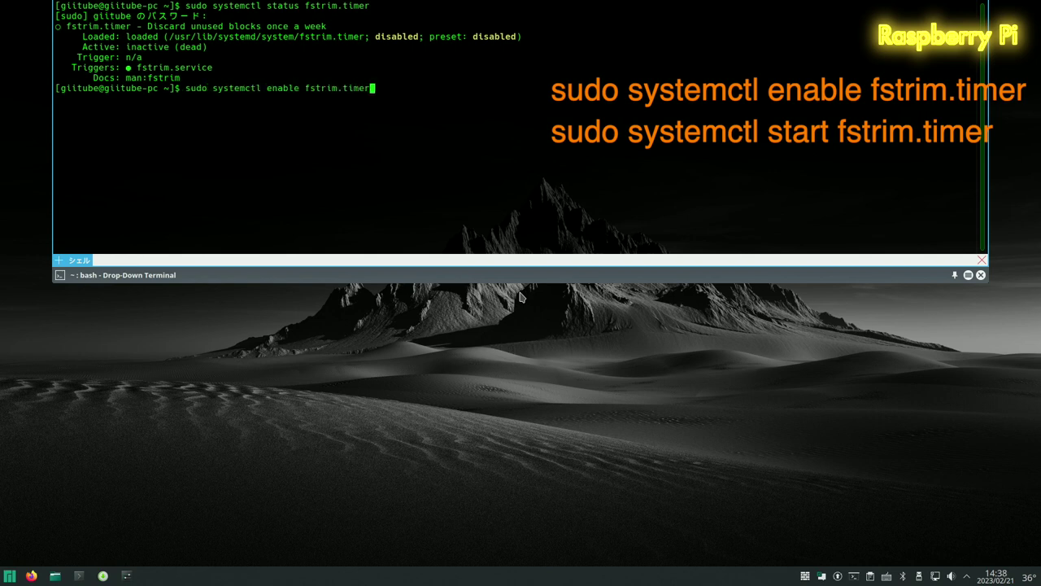
key(Return)
text(sudo syste)
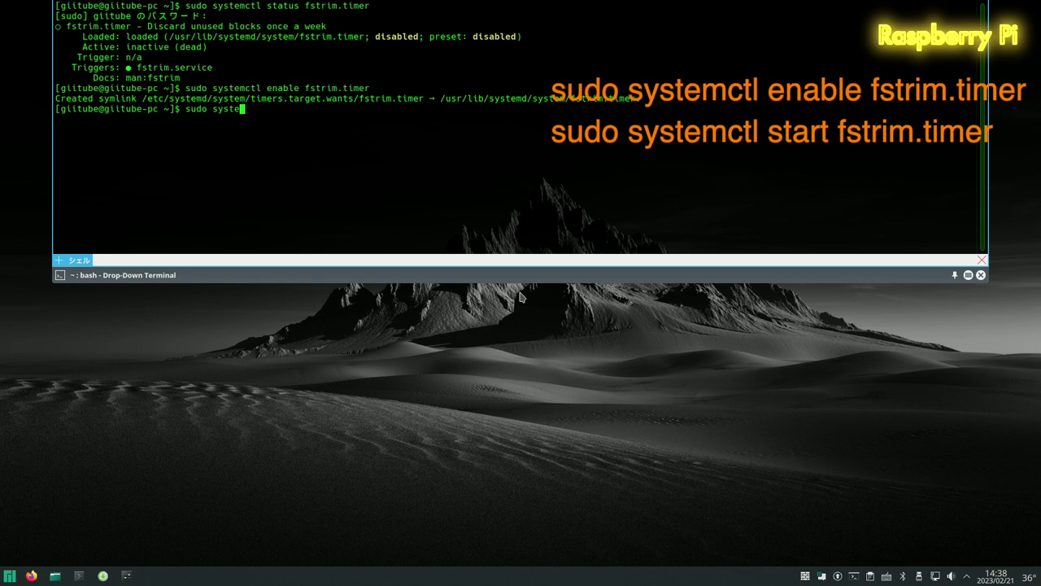
text(mctl start fstrim.timer)
key(Return)
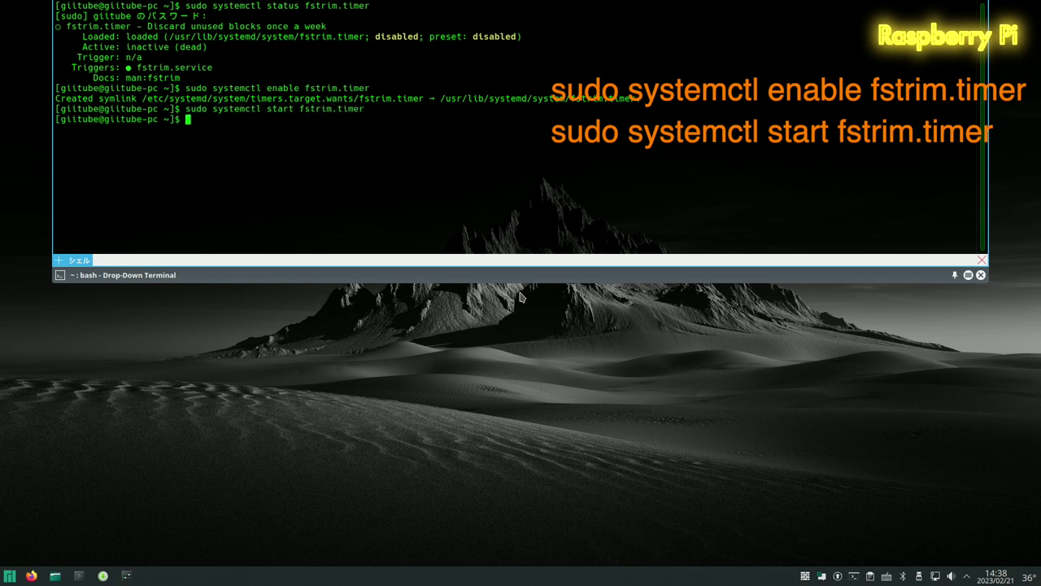
Rerun sudo systemctl status fstrim.timer to check the timer's state
key(Up)
key(Up)
key(Up)
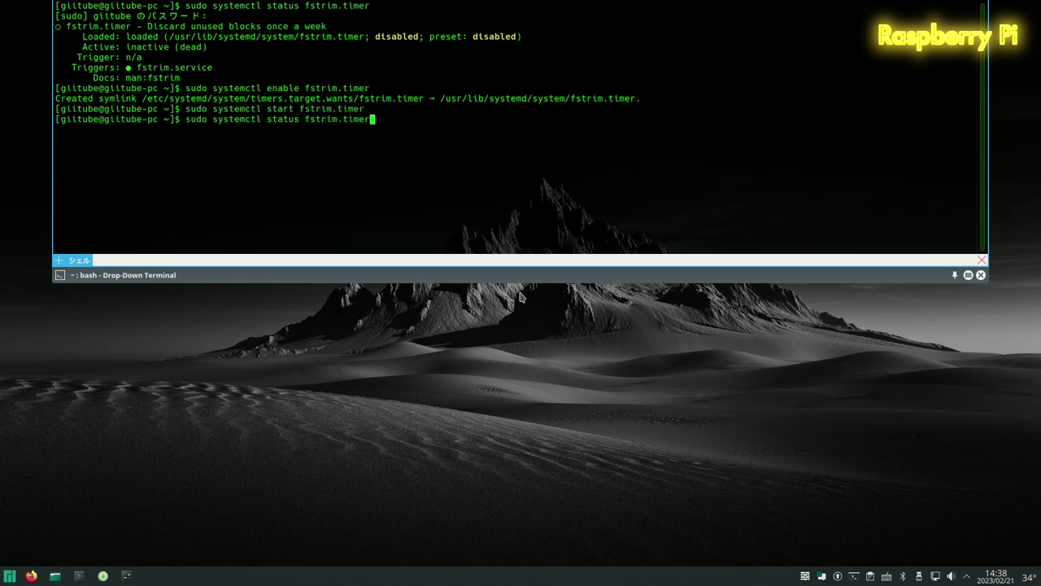
key(Return)
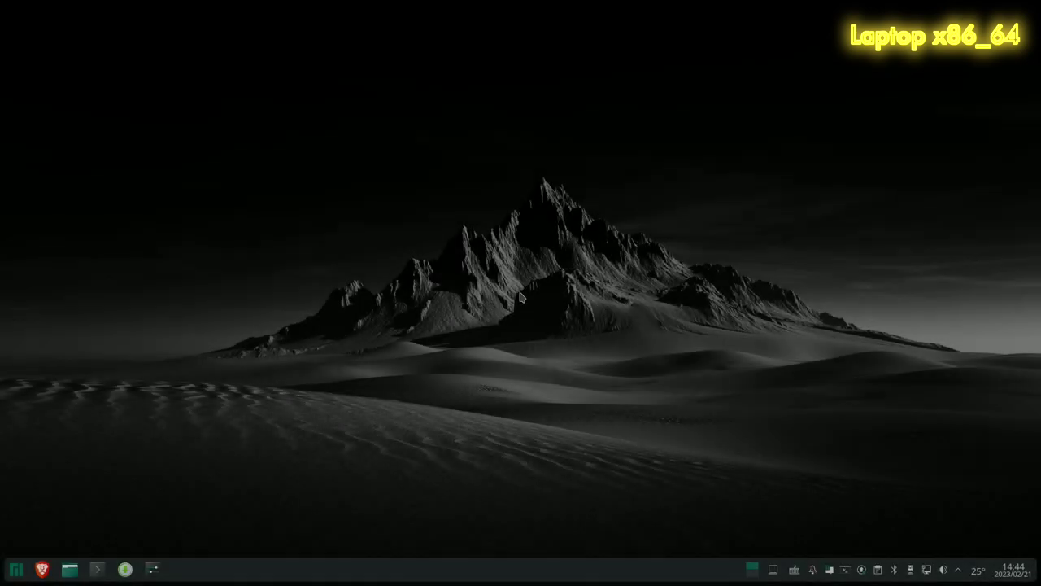
On the laptop, open the drop-down terminal and check the timer with sudo systemctl status fstrim.timer
key(F12)
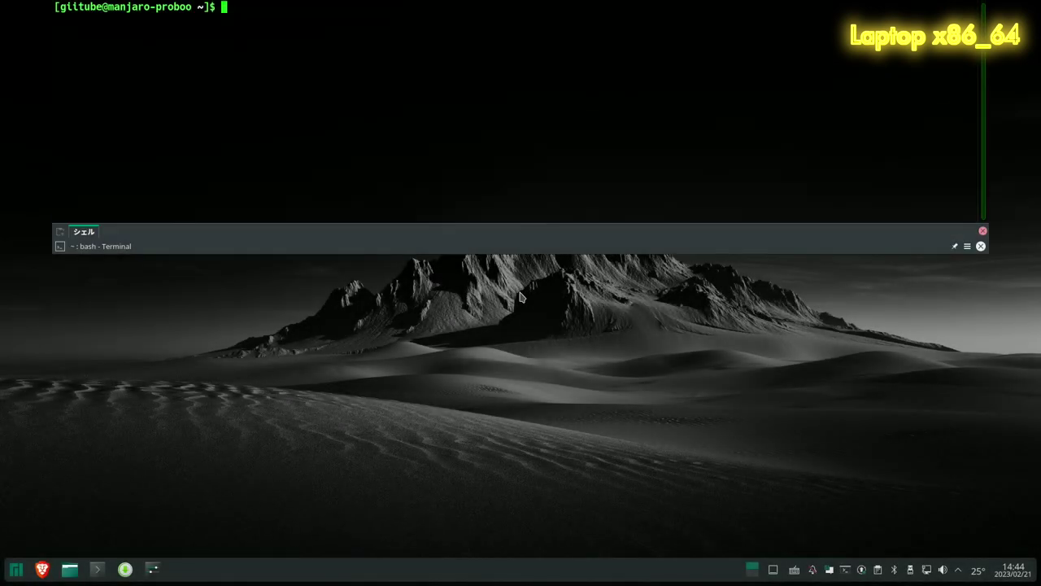
text(sudo systemctl status)
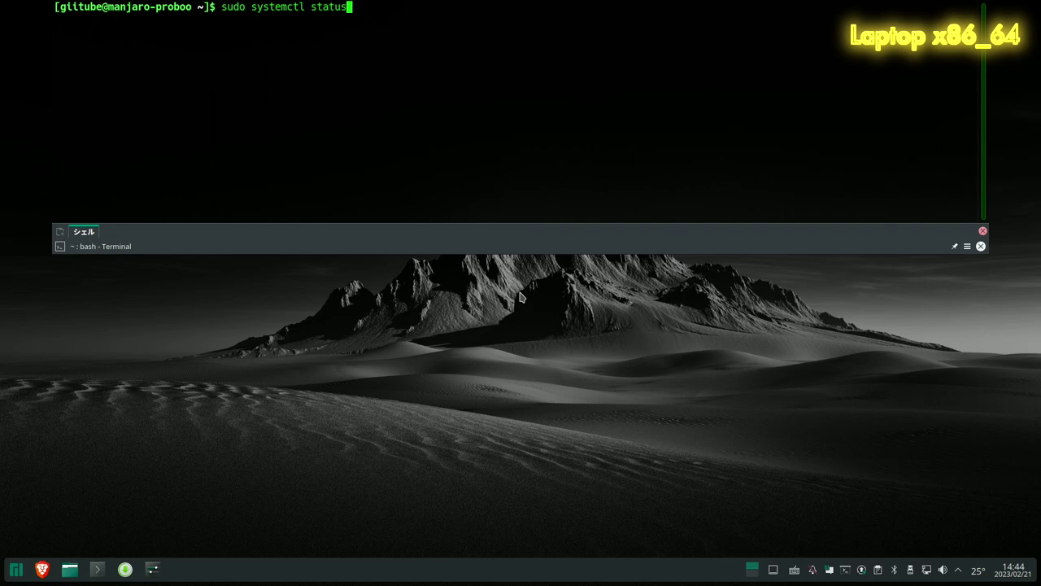
text( fstrim.timer)
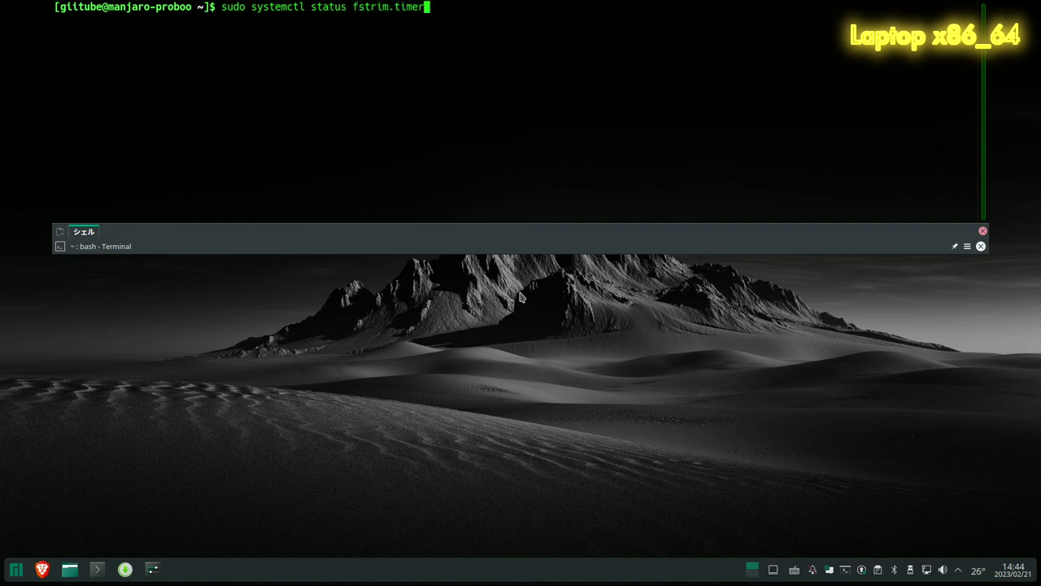
key(Return)
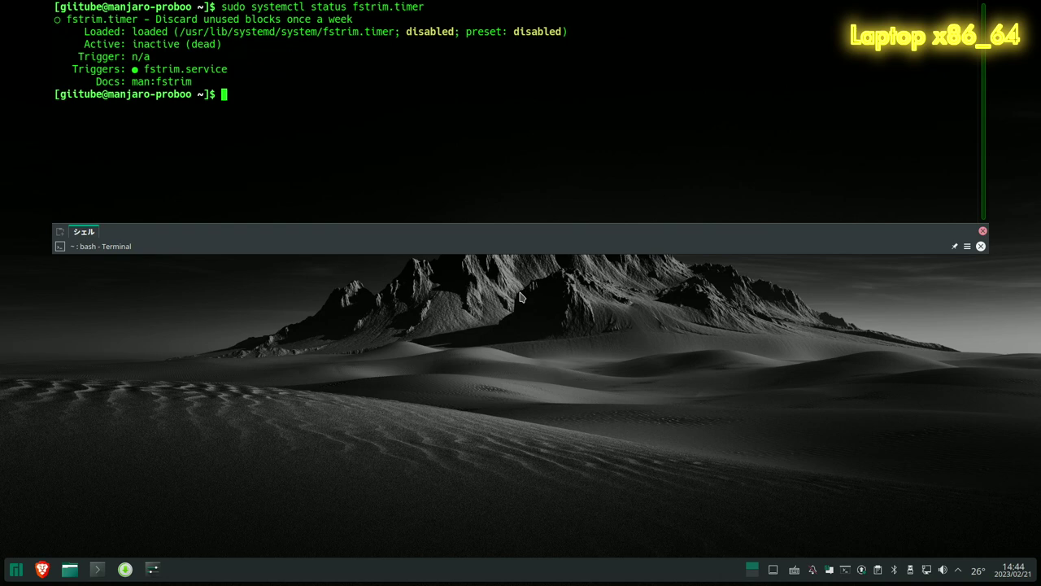
Enable and start fstrim.timer on the laptop with sudo systemctl enable fstrim.timer and sudo systemctl start fstrim.timer
text(sudo systemctl enable fstrim.timer)
key(Return)
text(sudo systemctl start fstrim.timer)
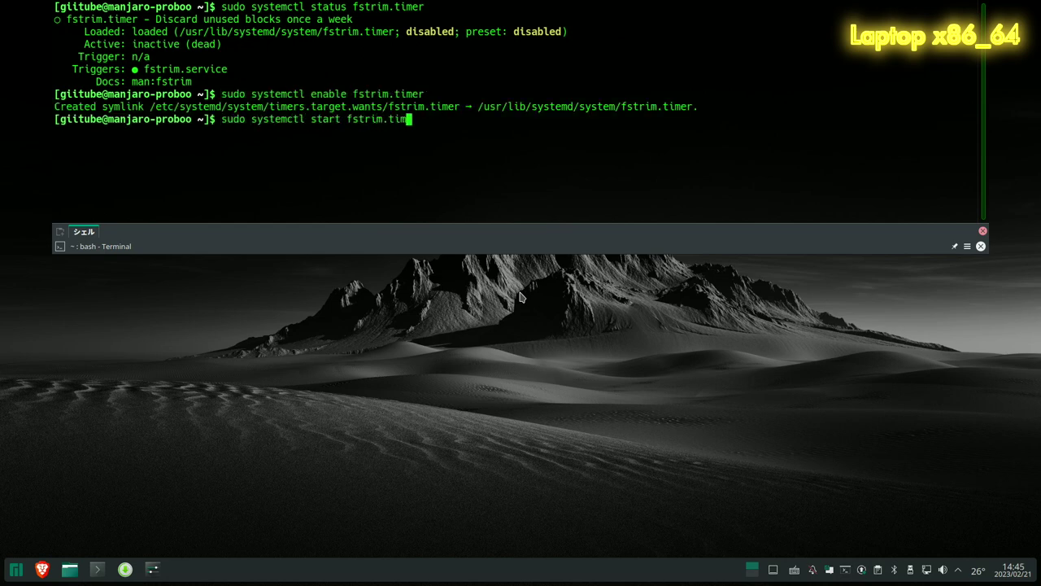
key(Return)
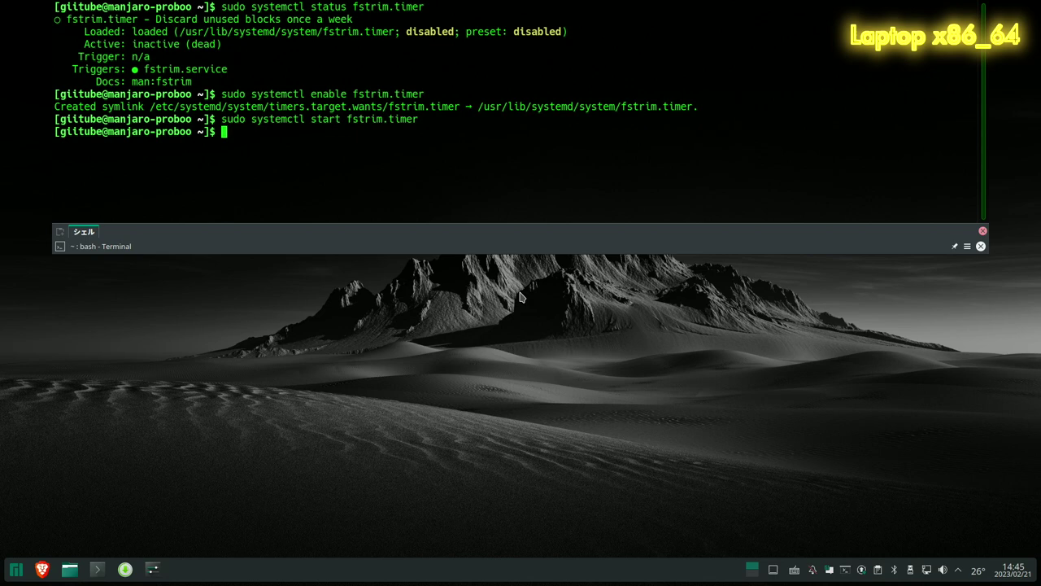
Query the status of fstrim.timer again on the laptop with systemctl
key(Up)
key(Up)
key(Up)
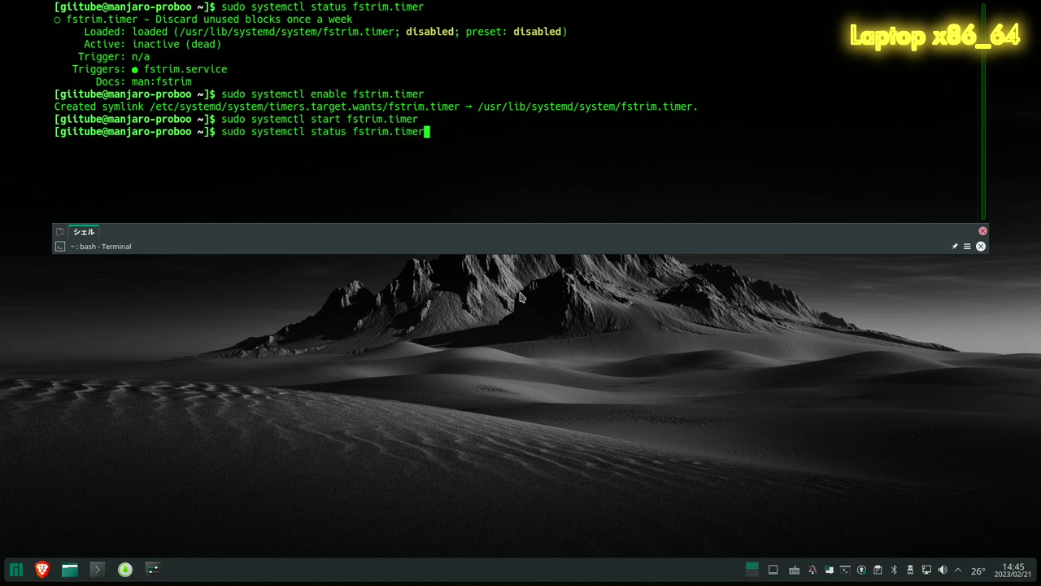
key(Return)
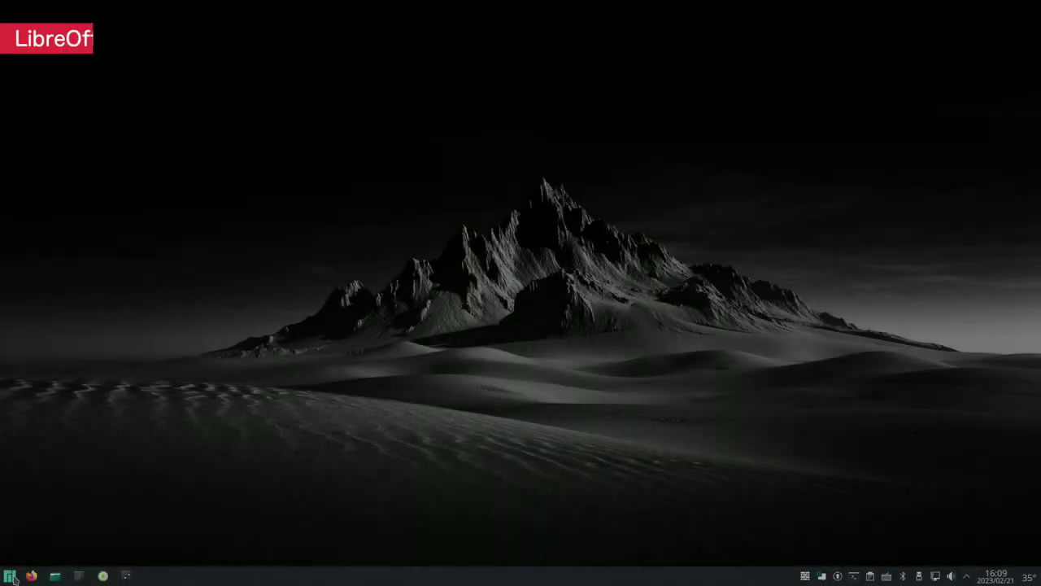
Look at the applications in the Office (オフィス) category of the application launcher on both computers
click(10, 575)
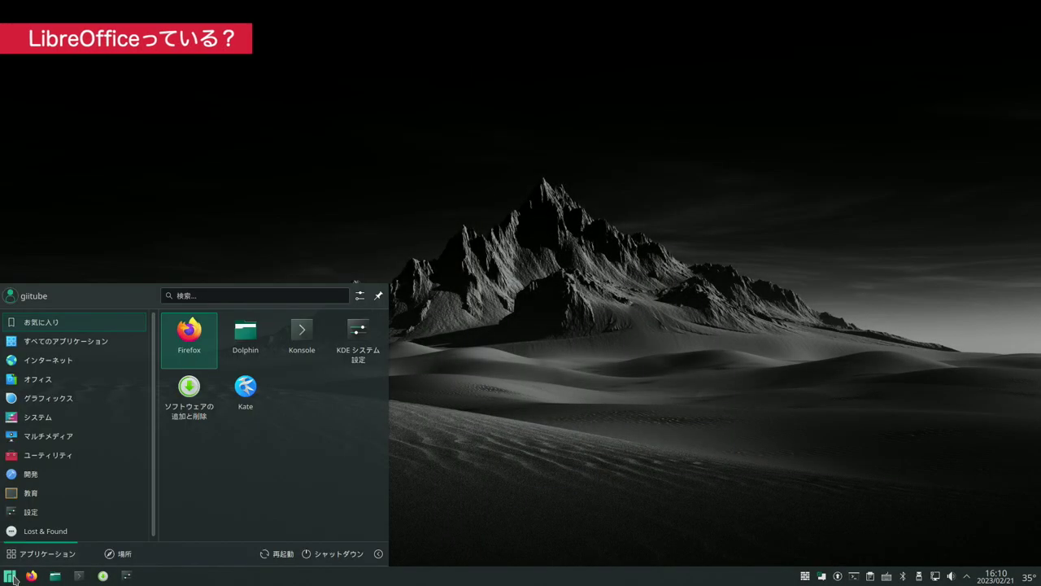
click(71, 376)
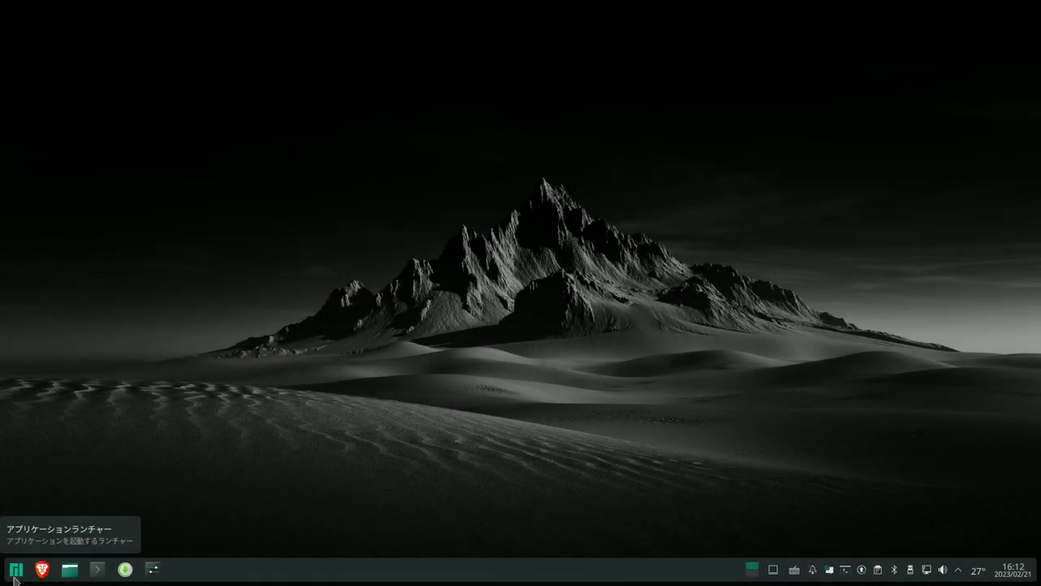
click(14, 575)
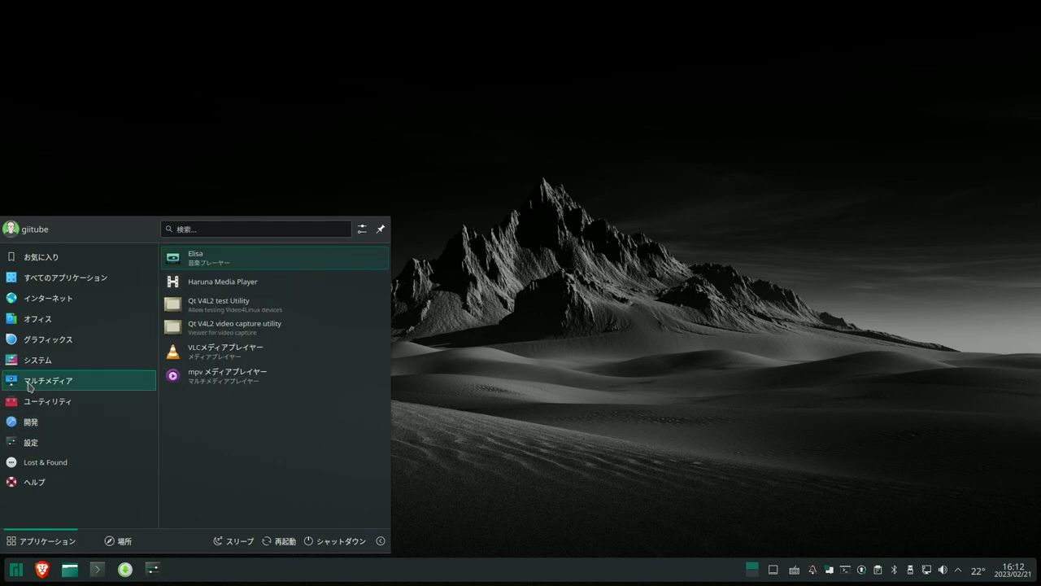
mouse_move(36, 325)
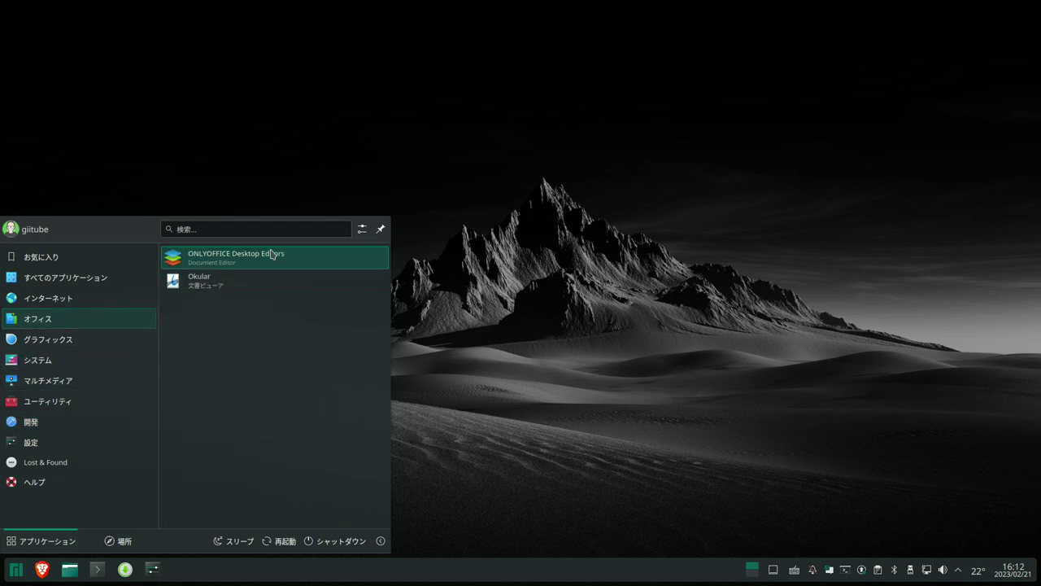
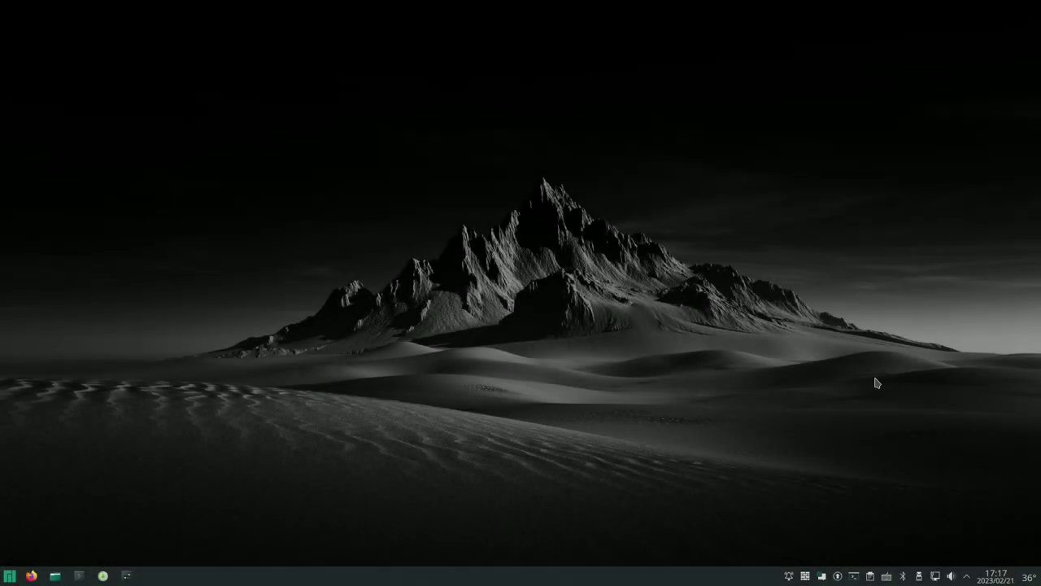
Uninstall LibreOffice in the drop-down terminal with sudo pacman -Rcns libreoffice-fresh, entering the sudo password and confirming the removal with y
key(F12)
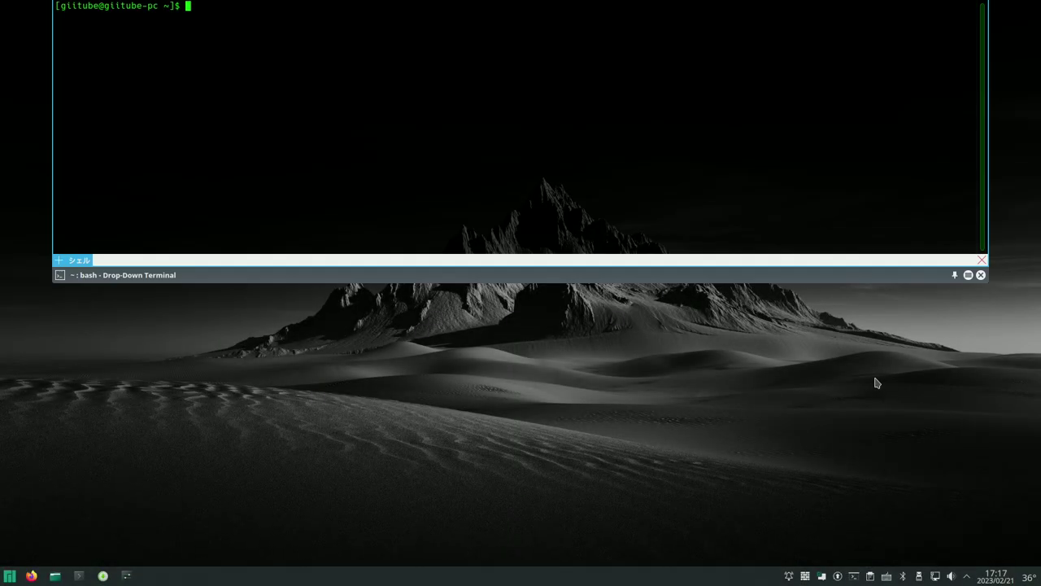
text(sudo pacman -R)
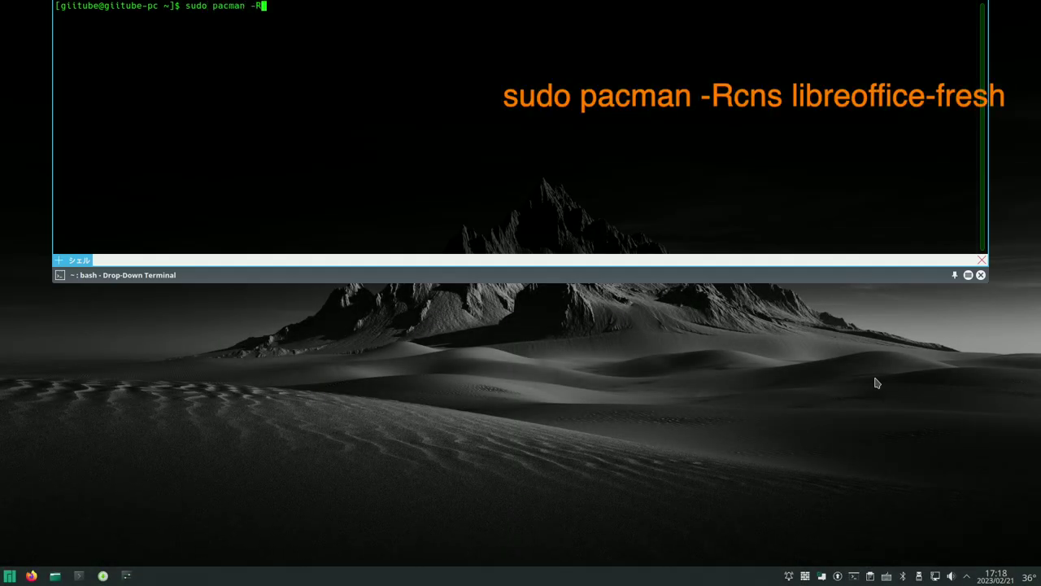
text(cns libreoffice-fresh)
key(Return)
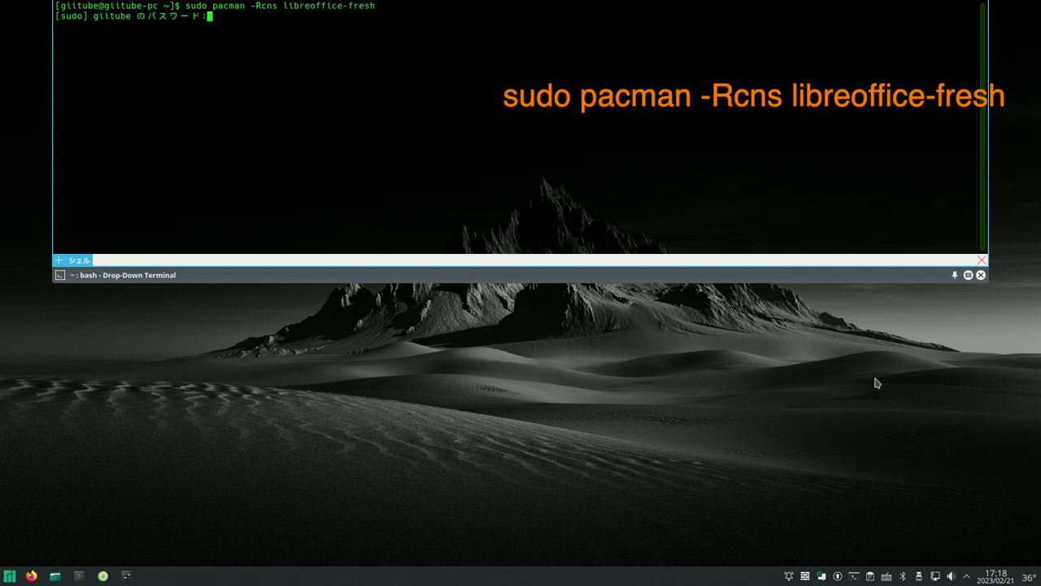
key(Return)
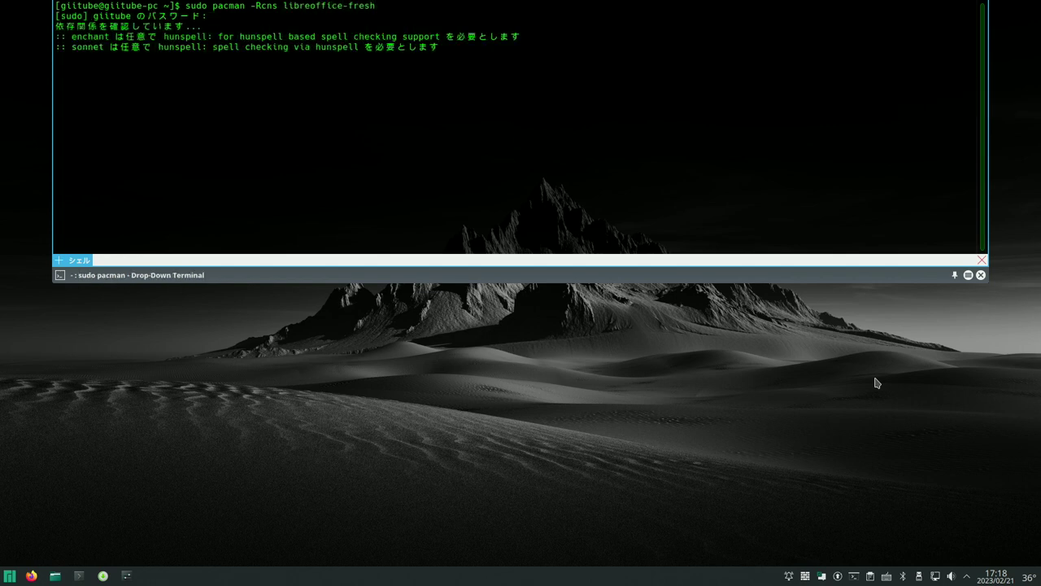
text(y)
key(Return)
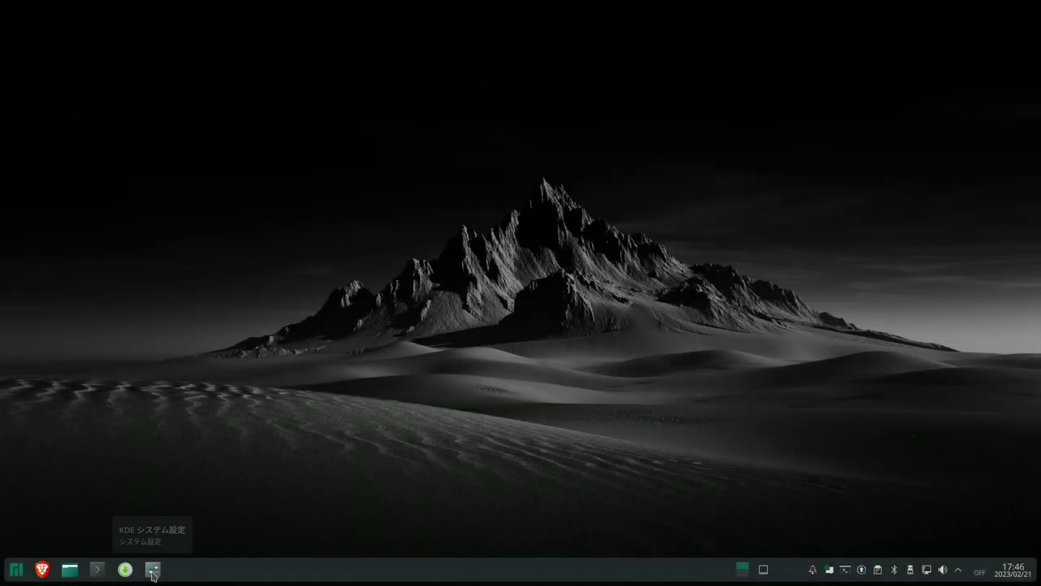
Set the screen brightness on AC power to 13% in the Energy Saving (省エネルギー) page of KDE System Settings and apply it
click(153, 568)
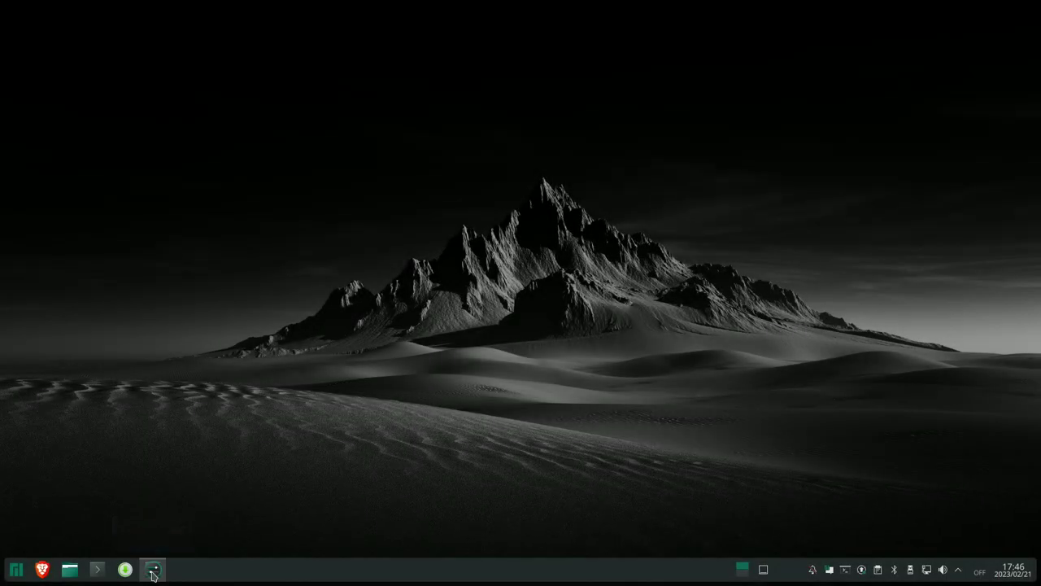
scroll(305, 403, down, 5)
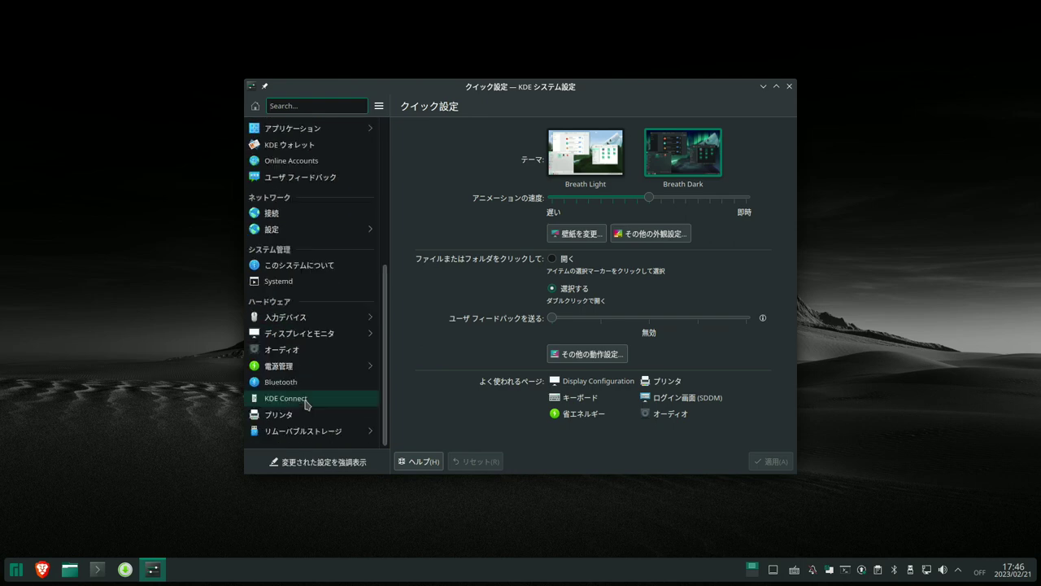
click(282, 366)
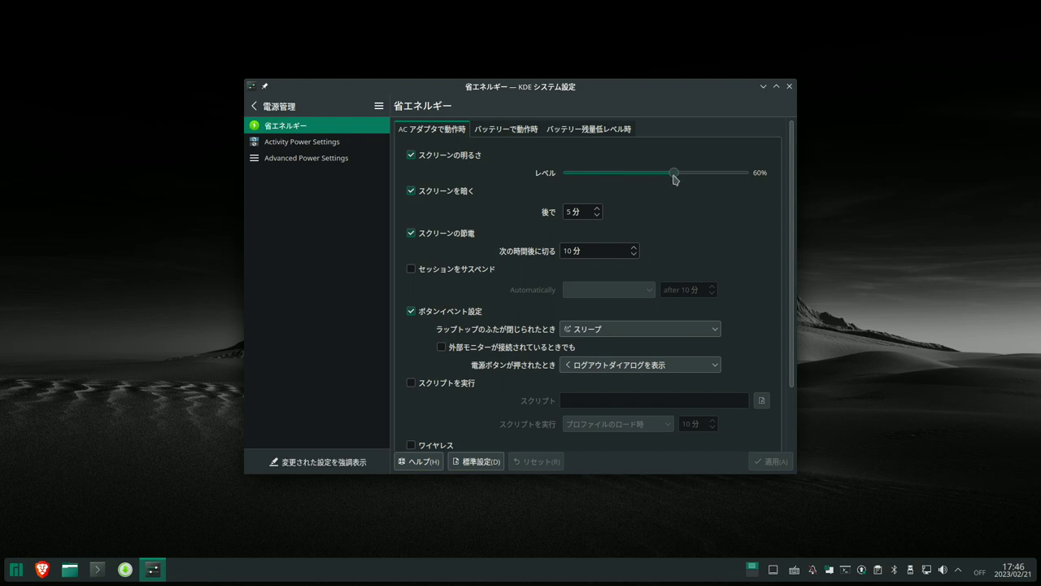
drag(674, 174, 593, 189)
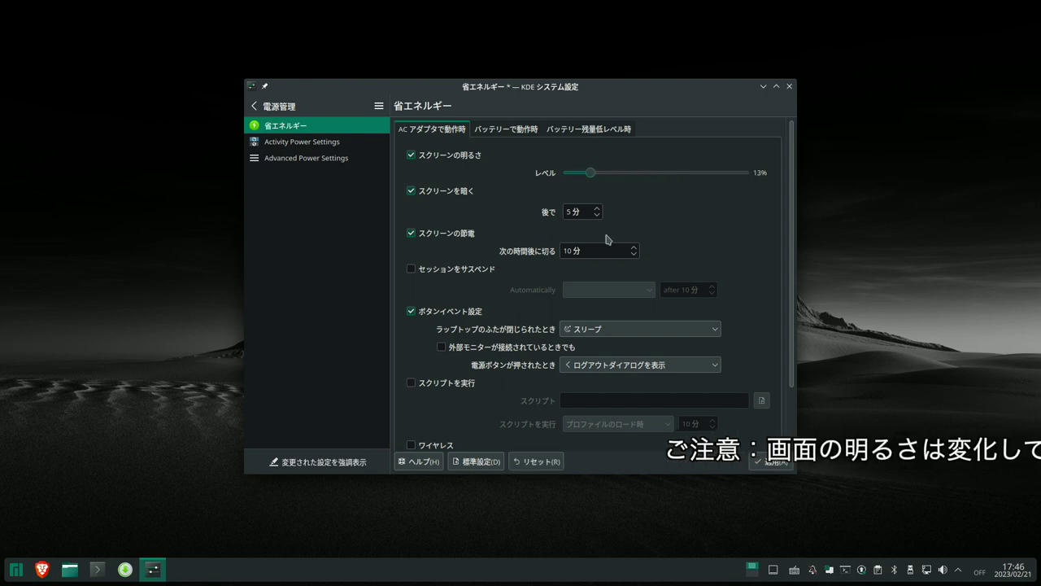
click(770, 465)
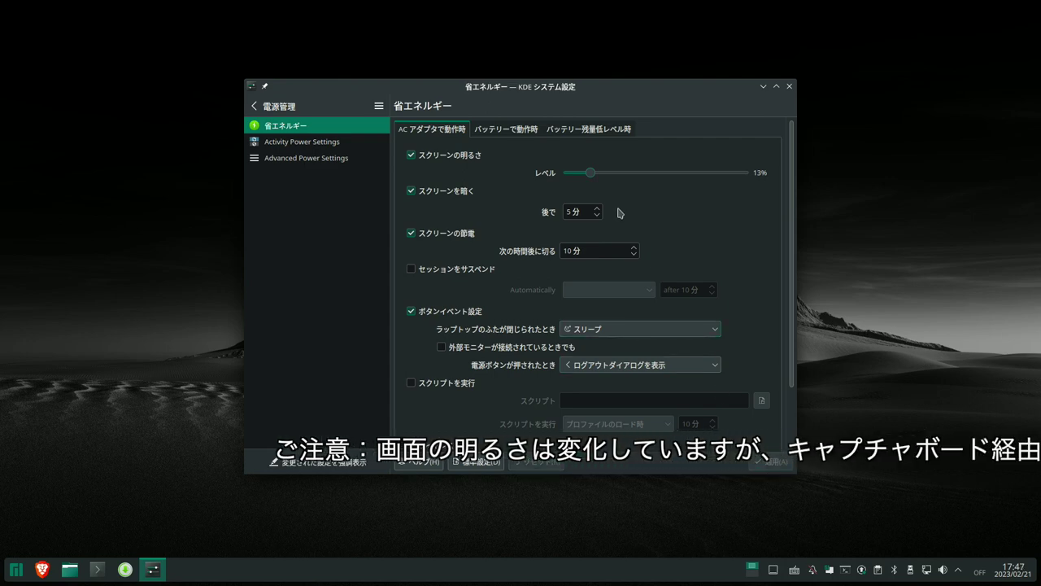
Raise the screen brightness on AC power to 86% and apply the change
drag(593, 176, 719, 173)
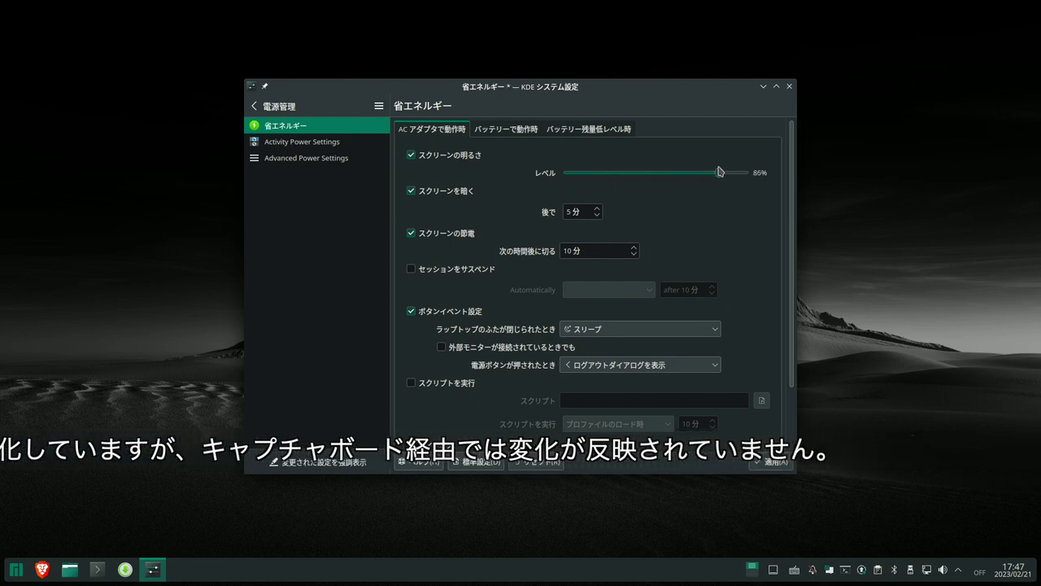
click(764, 462)
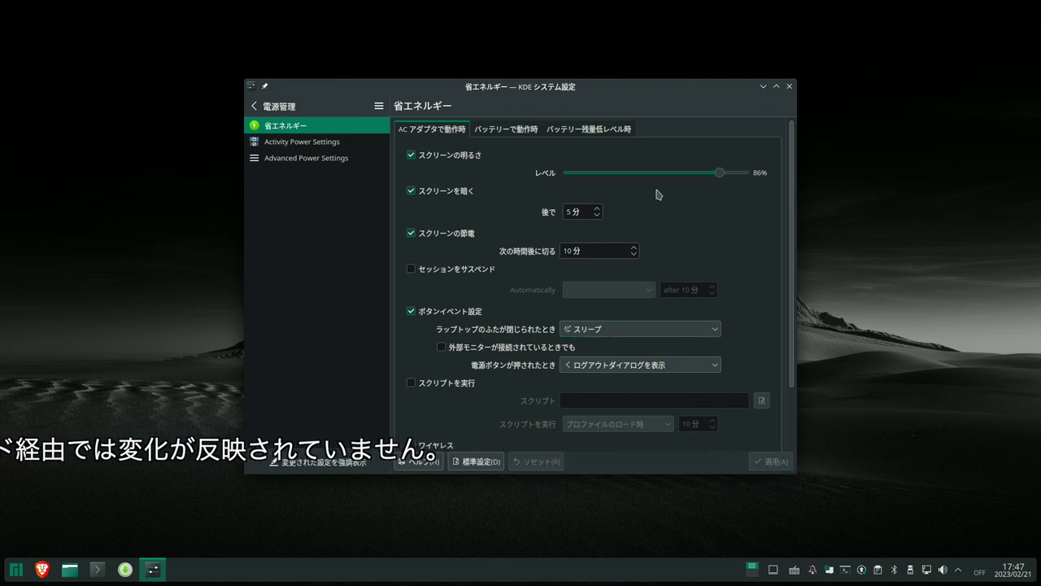
drag(673, 175, 693, 178)
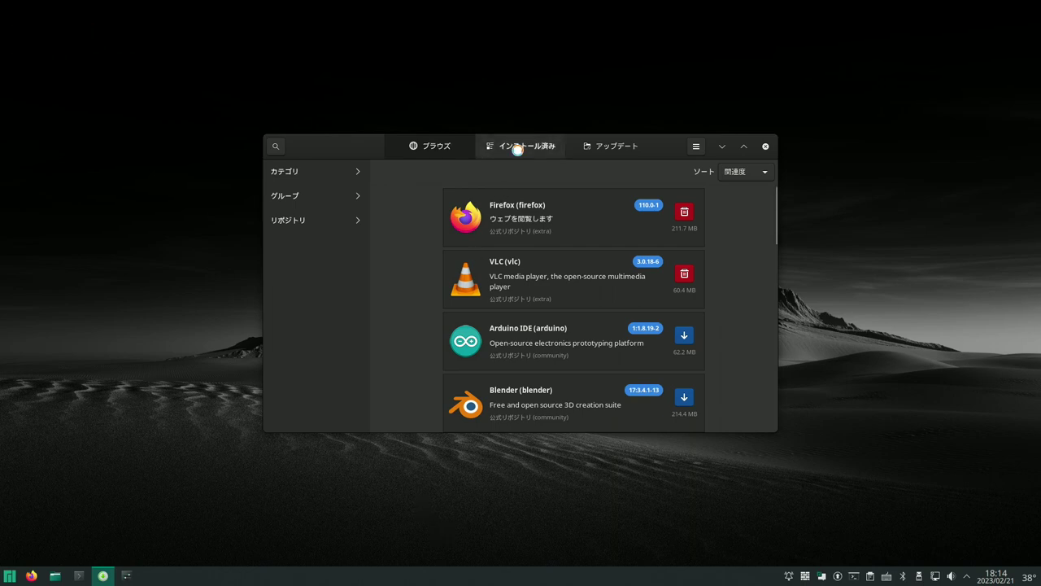
Switch to Pamac and remove all orphaned (孤立) installed packages, authorizing the removal with the account password
click(518, 153)
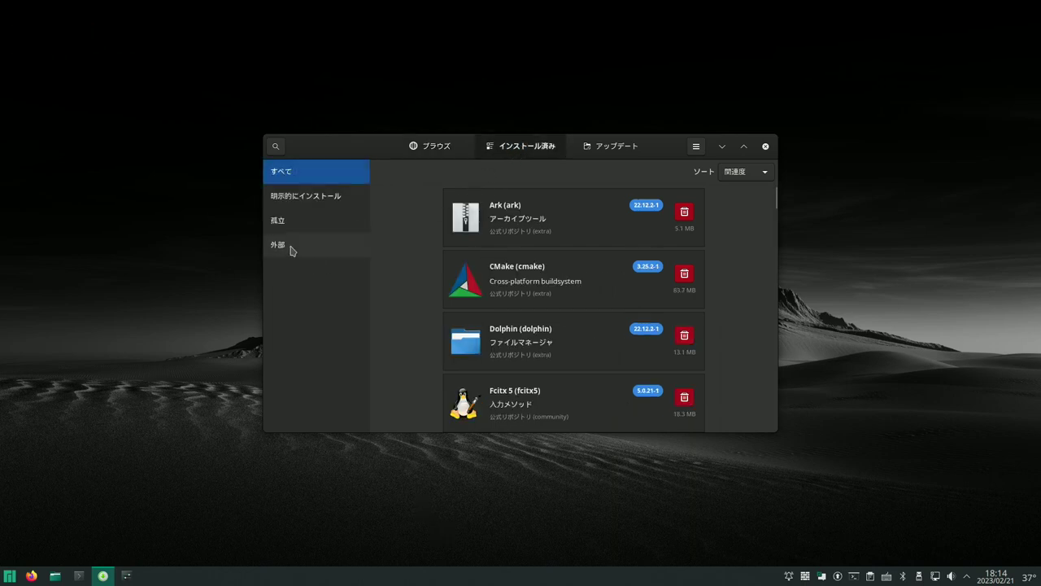
click(280, 222)
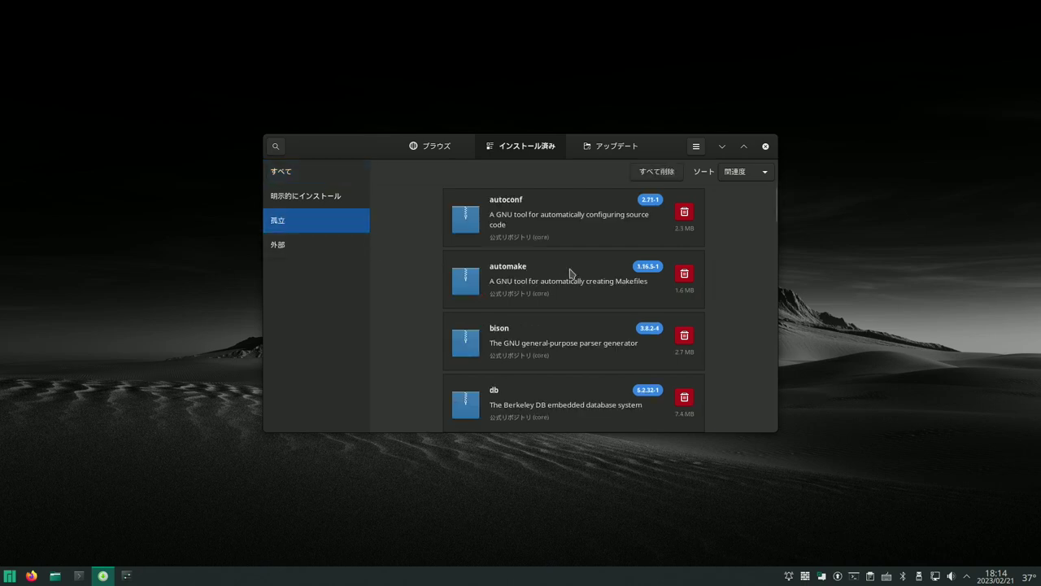
scroll(706, 314, down, 3)
scroll(706, 314, down, 10)
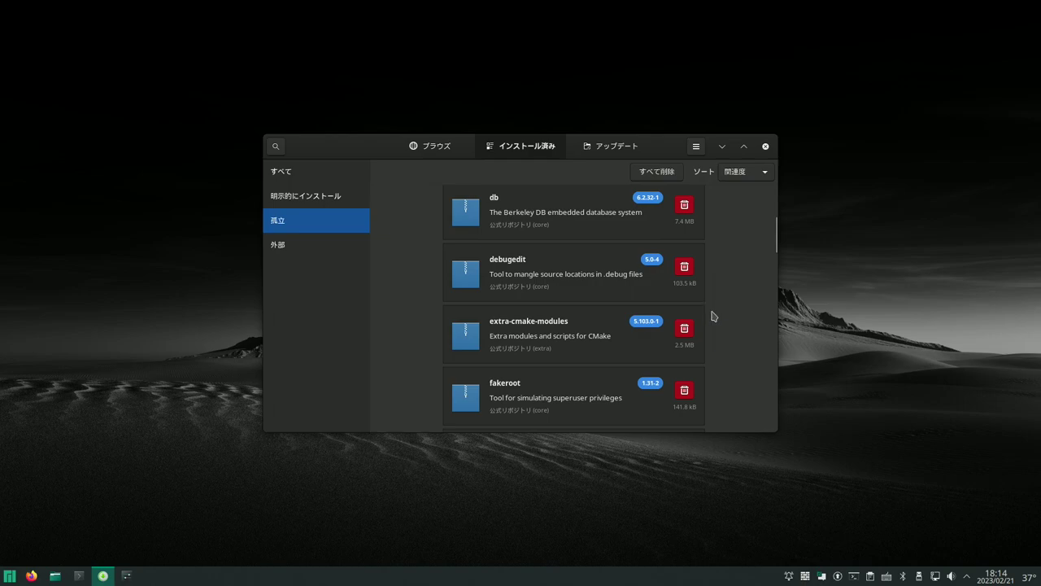
scroll(713, 316, down, 5)
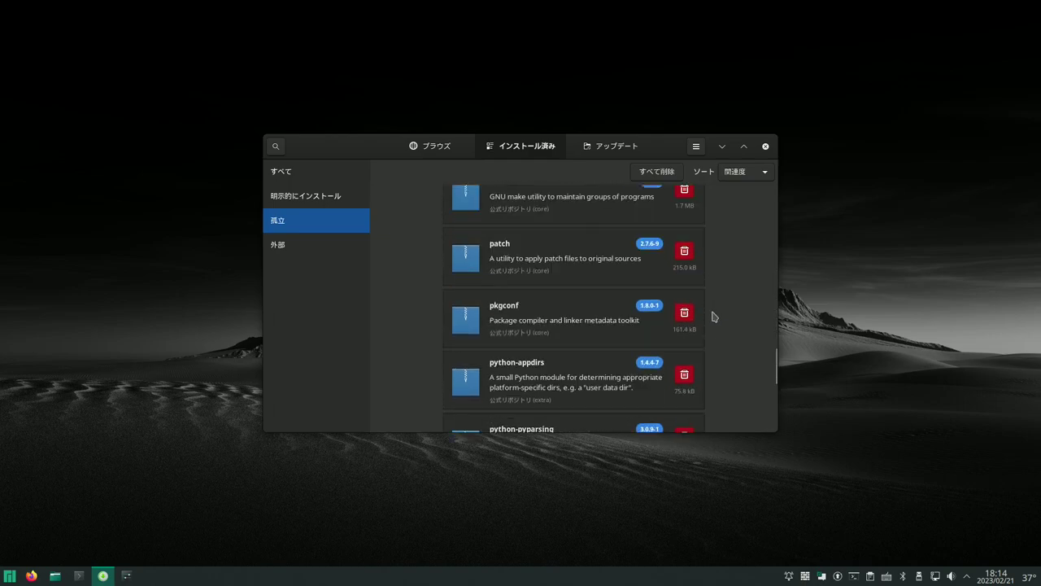
scroll(713, 316, up, 5)
scroll(712, 317, up, 10)
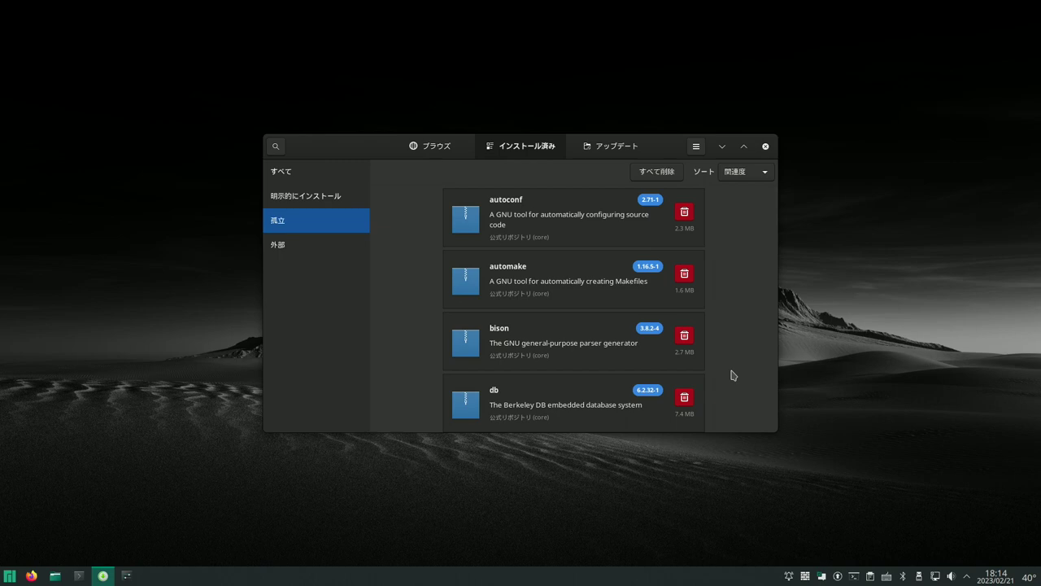
click(653, 172)
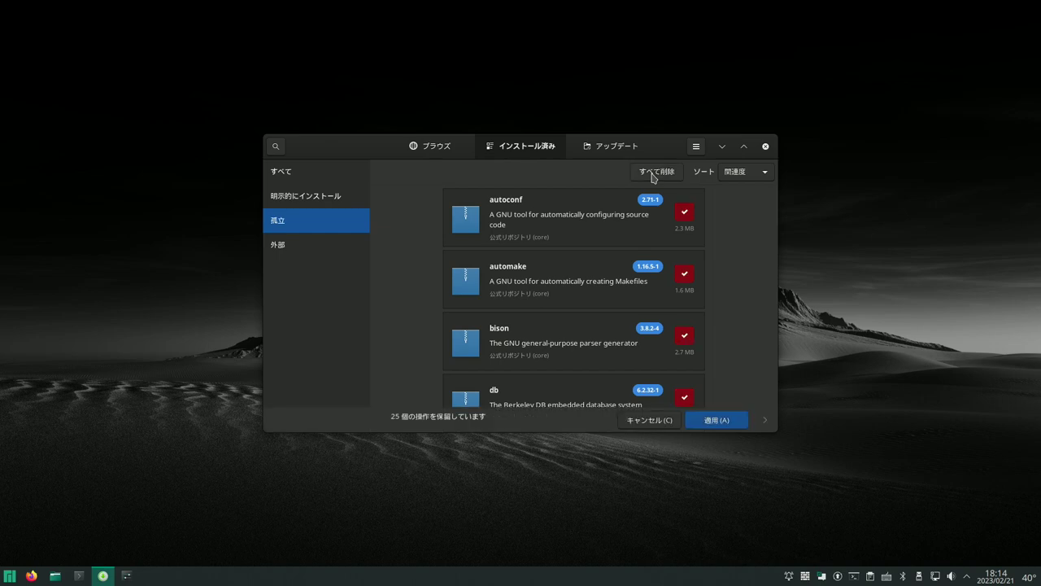
click(704, 420)
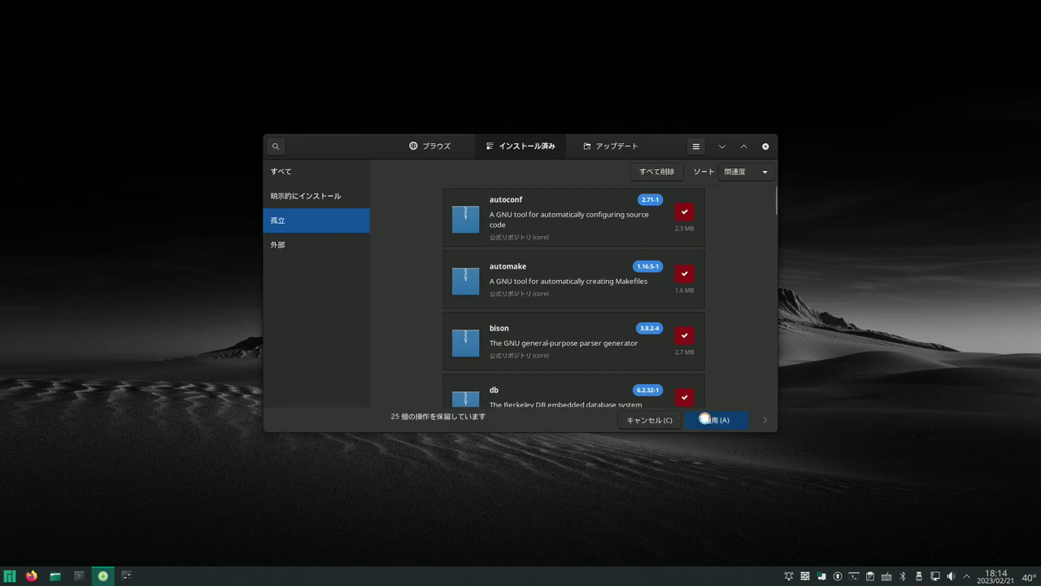
click(653, 122)
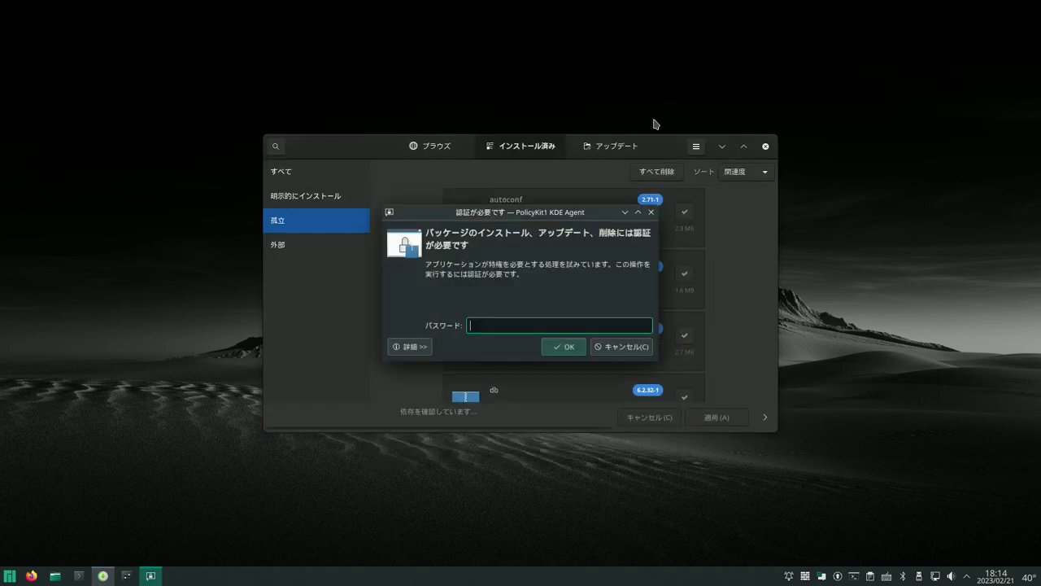
text(****)
click(579, 350)
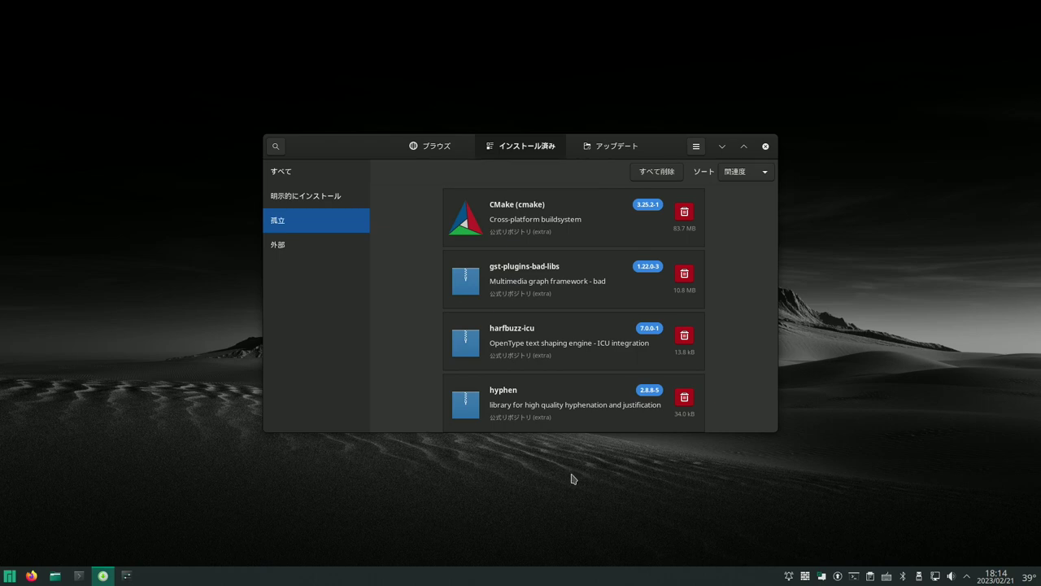
Remove the next two batches of orphaned packages, first the one with CMake and m4, and then the one with libnice and libuv
scroll(602, 318, down, 5)
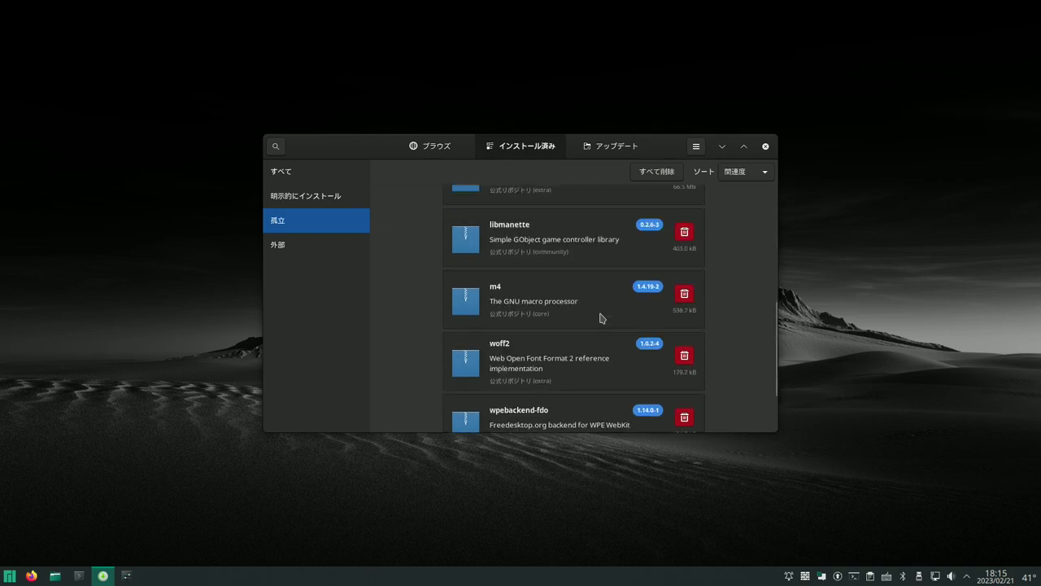
click(658, 174)
click(716, 419)
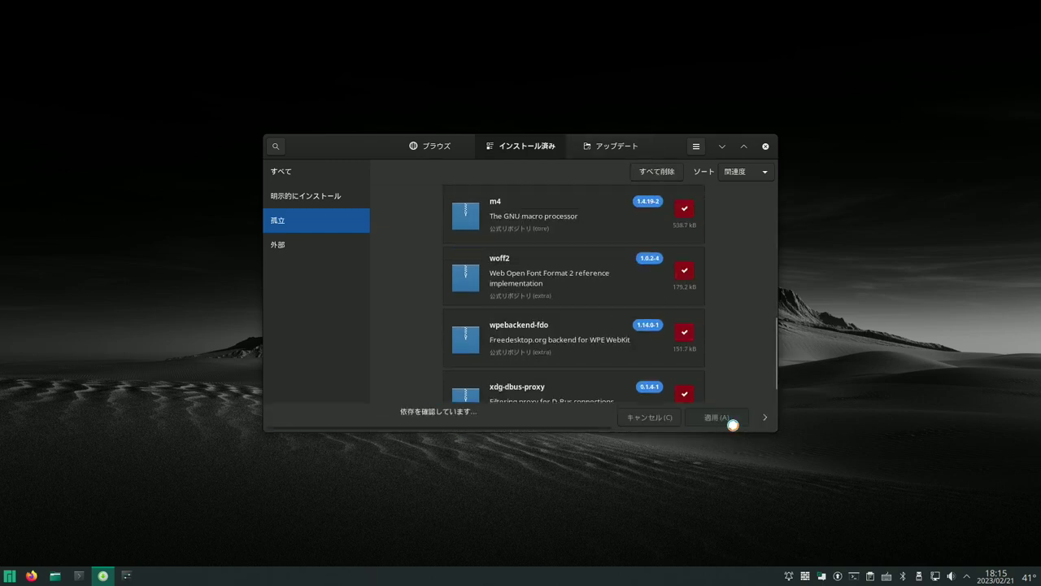
key(Return)
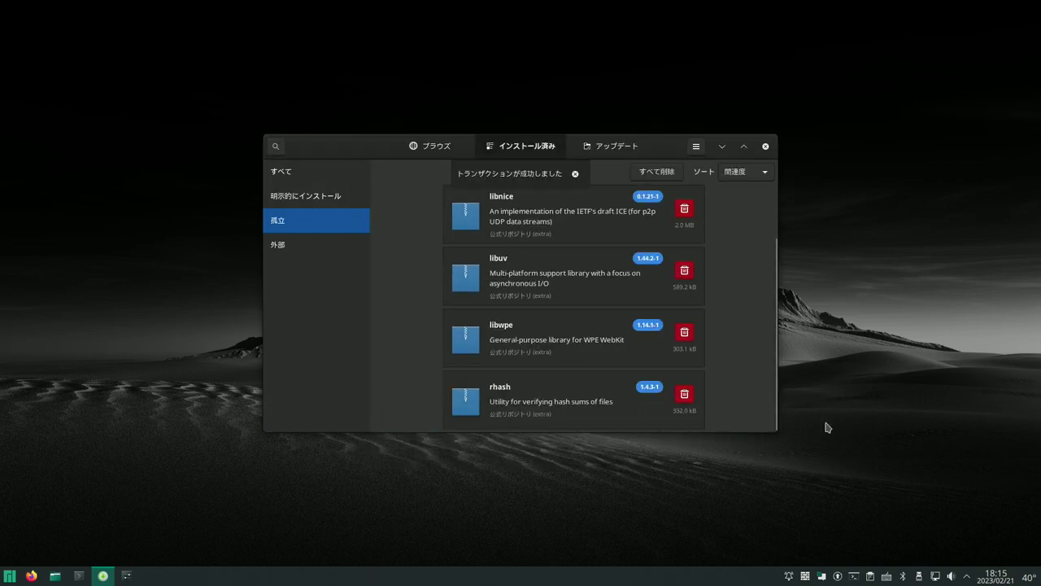
click(661, 172)
click(720, 419)
click(648, 120)
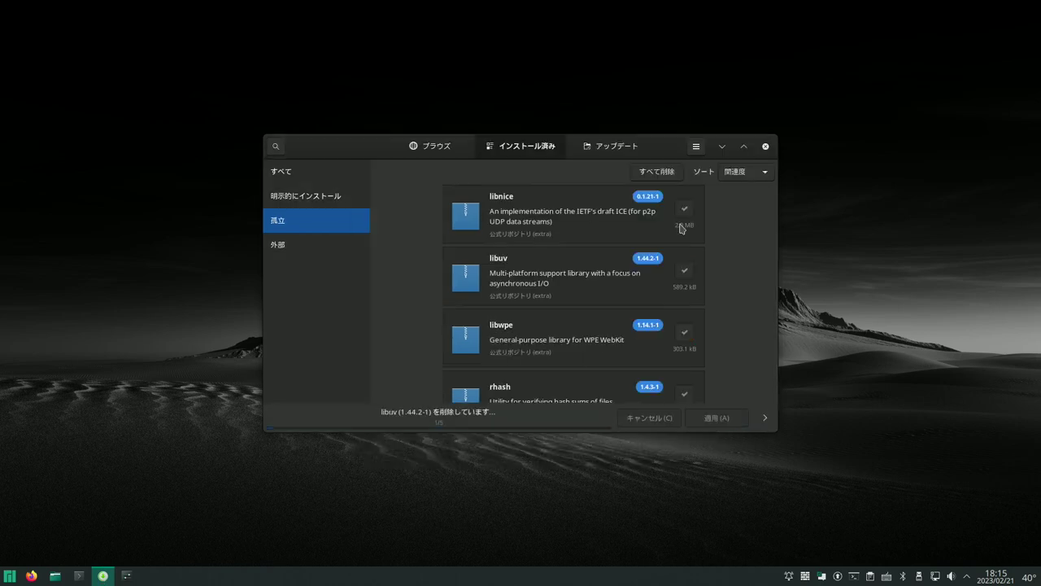
Repeat removing all listed orphans, including gssdp, until the orphaned (孤立) list is empty
click(657, 172)
click(716, 420)
key(Return)
click(657, 171)
click(721, 418)
click(649, 120)
click(659, 172)
key(Return)
click(649, 122)
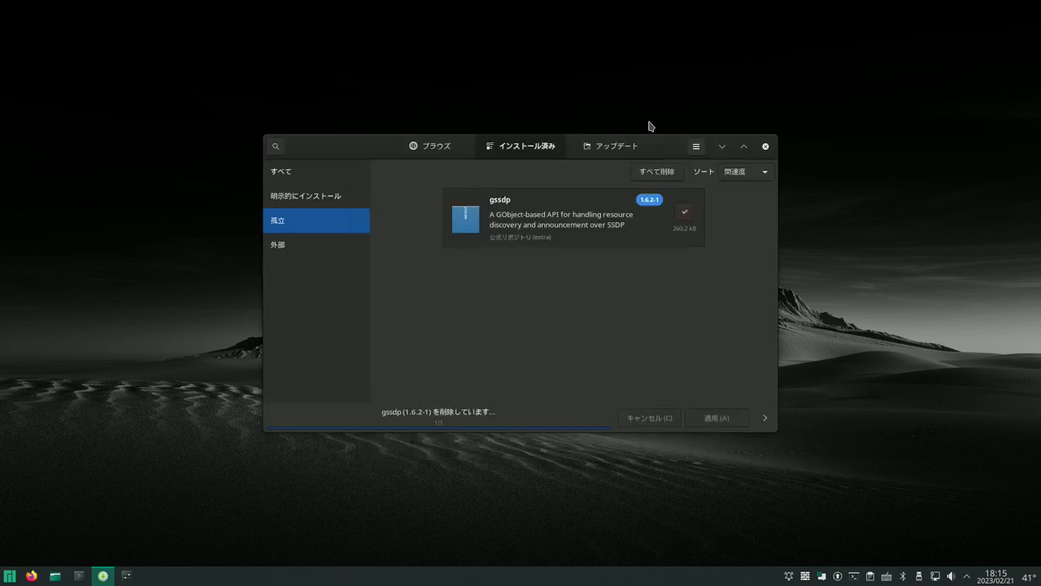
click(904, 345)
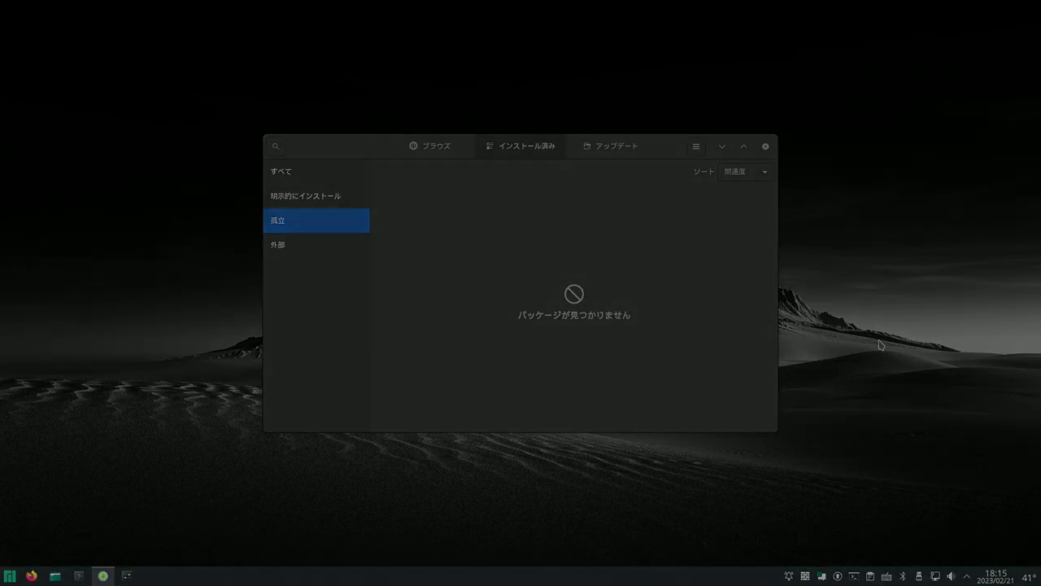